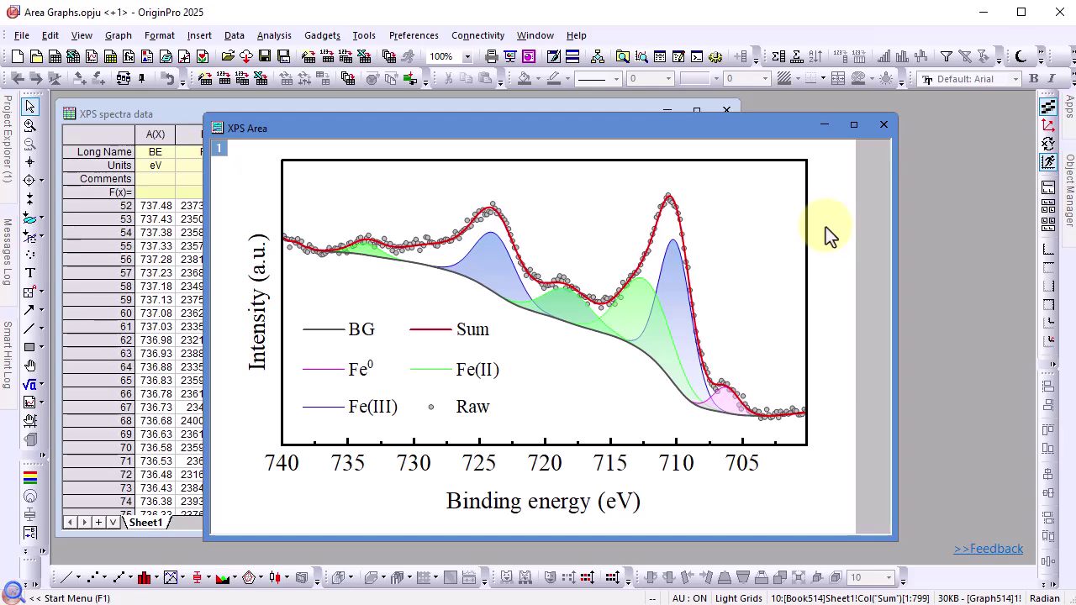
# - Plot all spectrum columns as lines with the BE axis flipped to run 740 to 700, anti-aliased
pyautogui.click(827, 130)
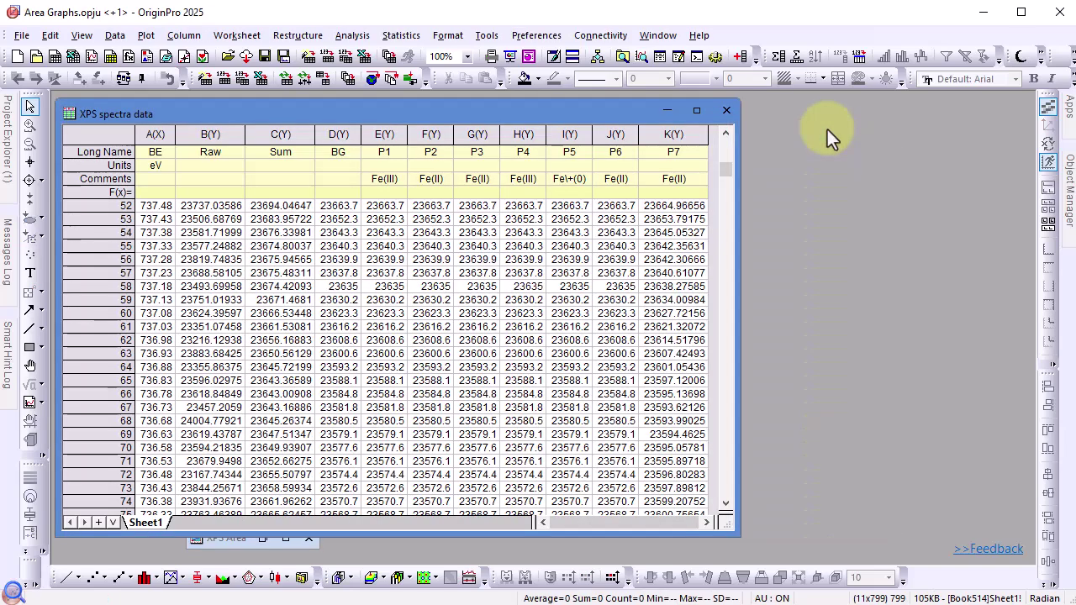
pyautogui.click(118, 131)
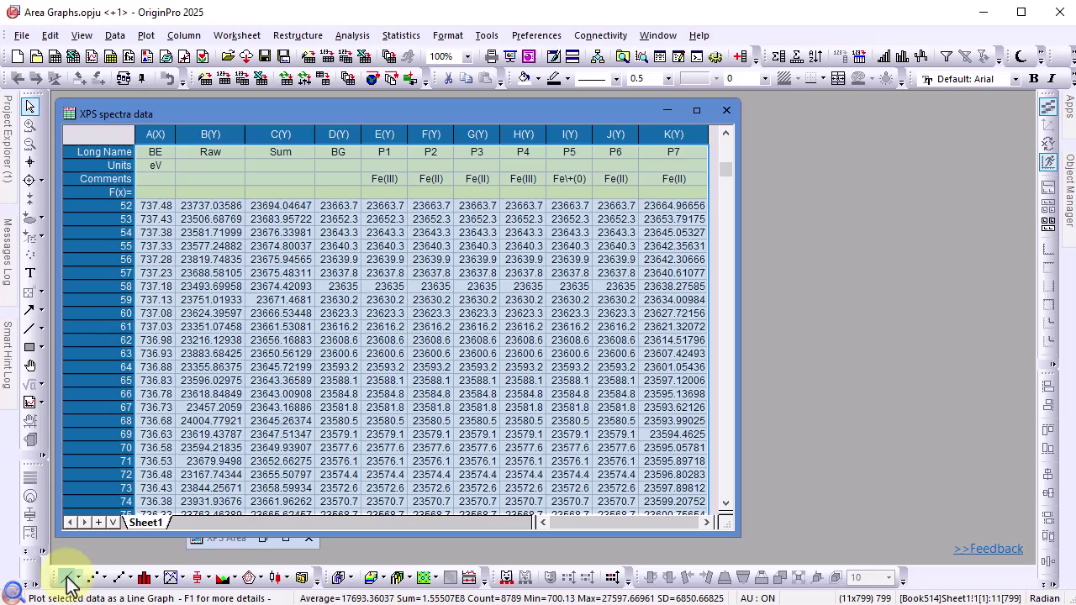
pyautogui.click(108, 572)
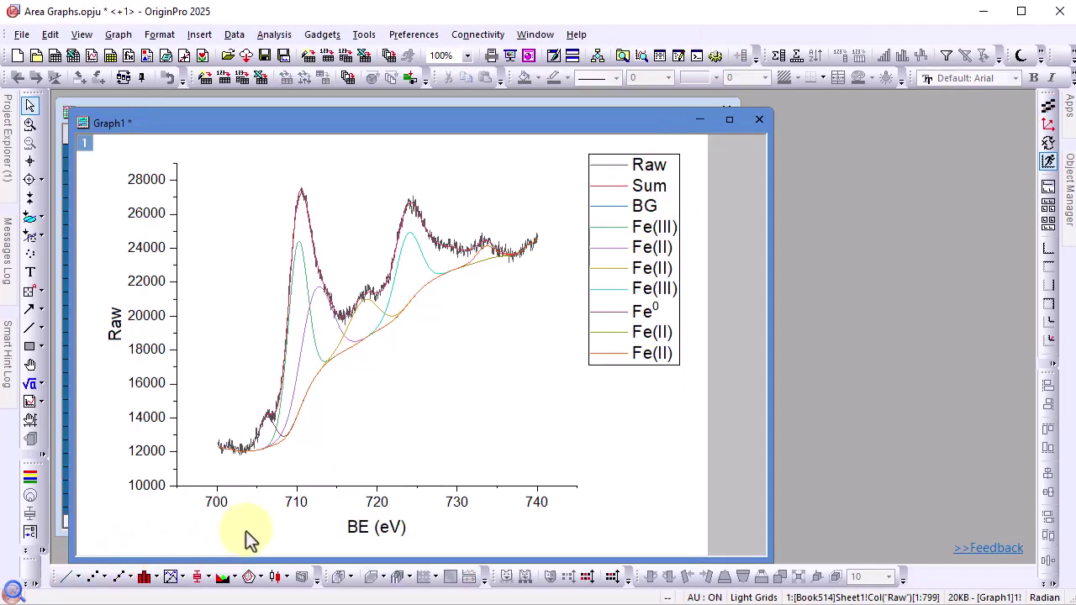
pyautogui.click(572, 494)
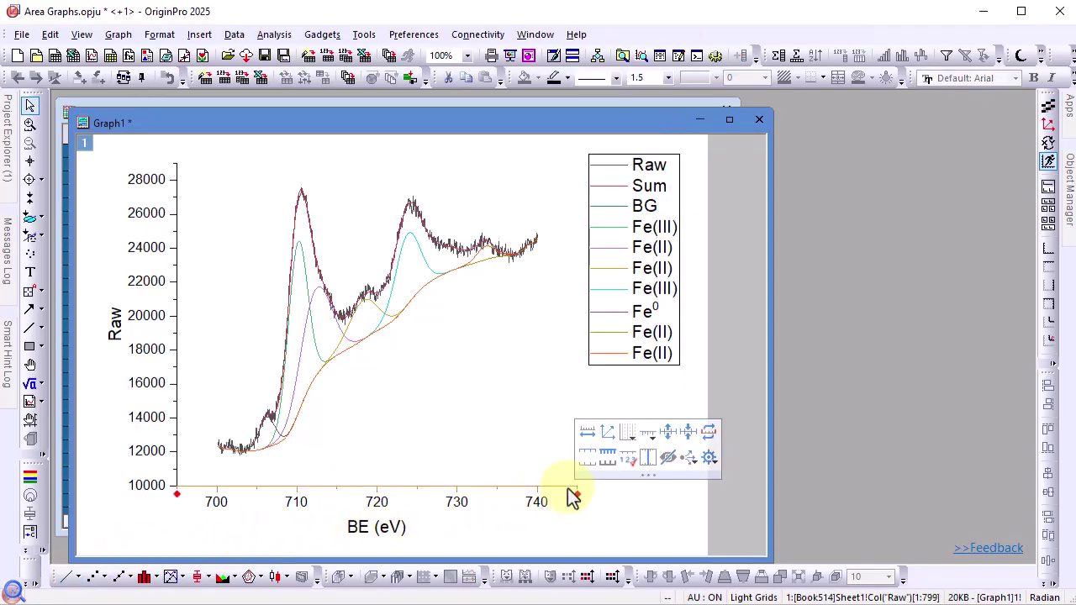
pyautogui.click(708, 439)
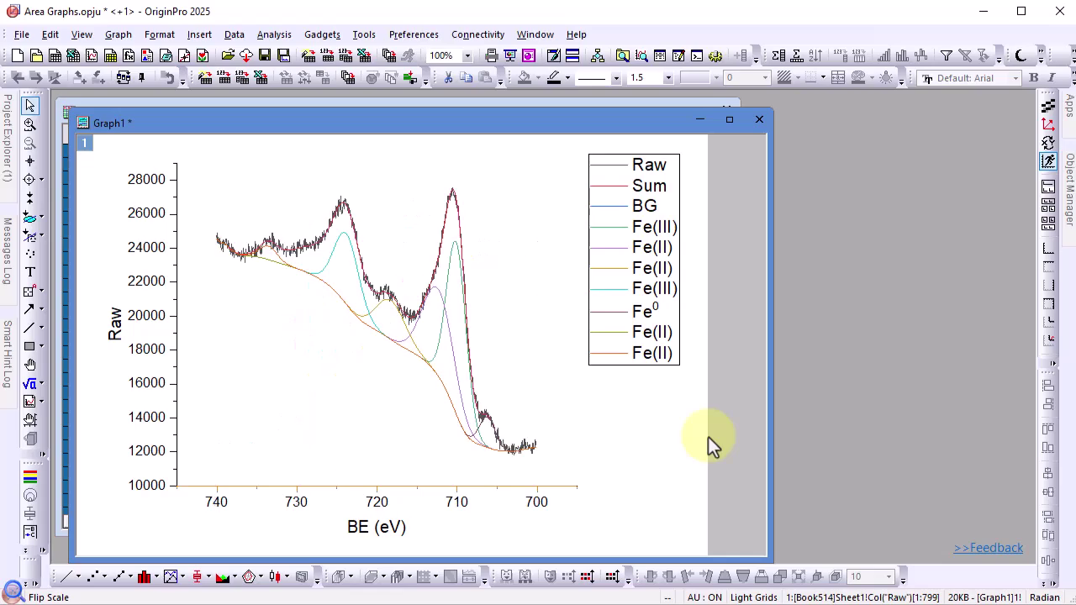
pyautogui.click(1044, 107)
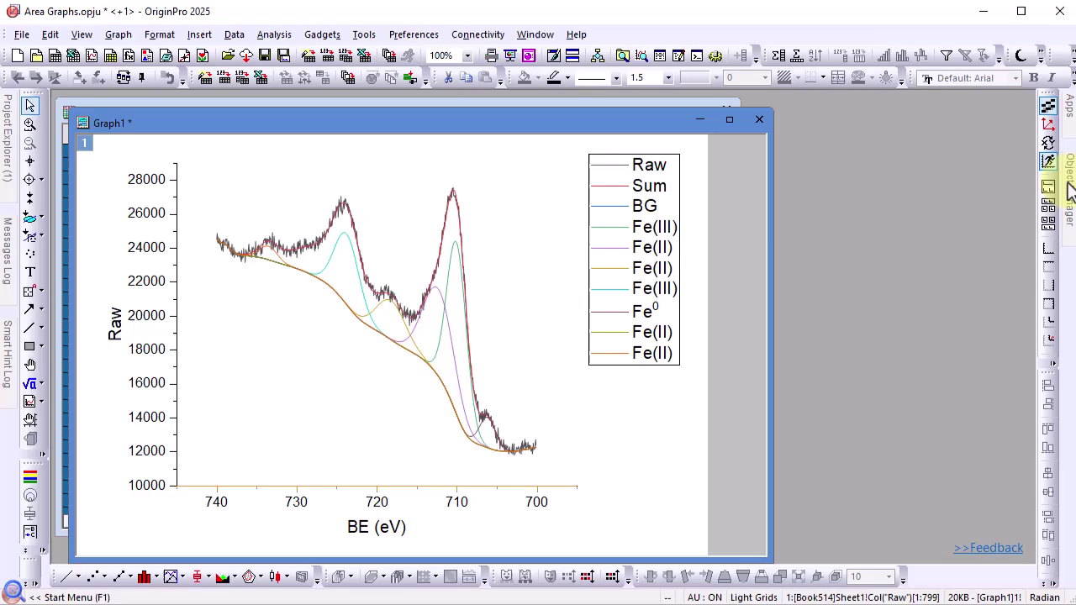
# - Pin the Object Manager open beside Graph1, listing Layer1's group g1 plots
pyautogui.moveTo(1070, 195)
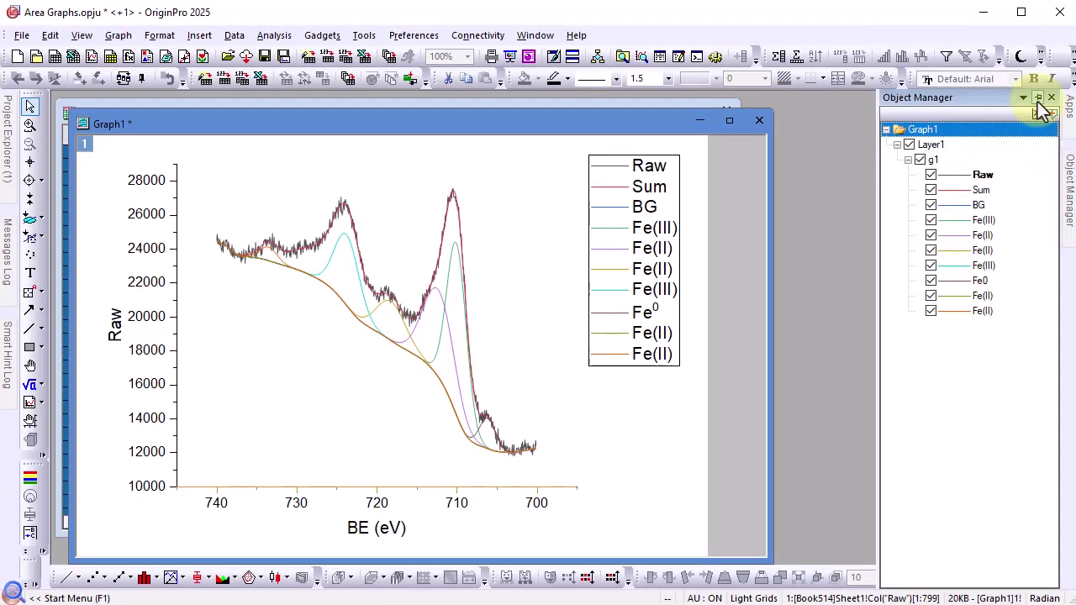
pyautogui.click(1038, 98)
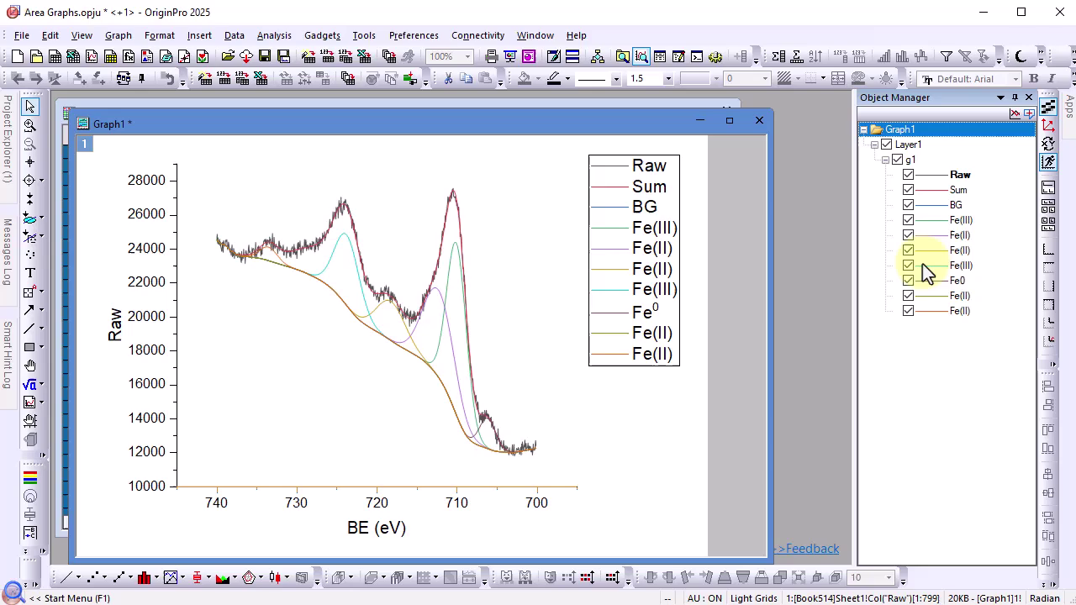
# - Move the Raw plot out of group g1 and change it to a scatter plot
pyautogui.rightClick(926, 178)
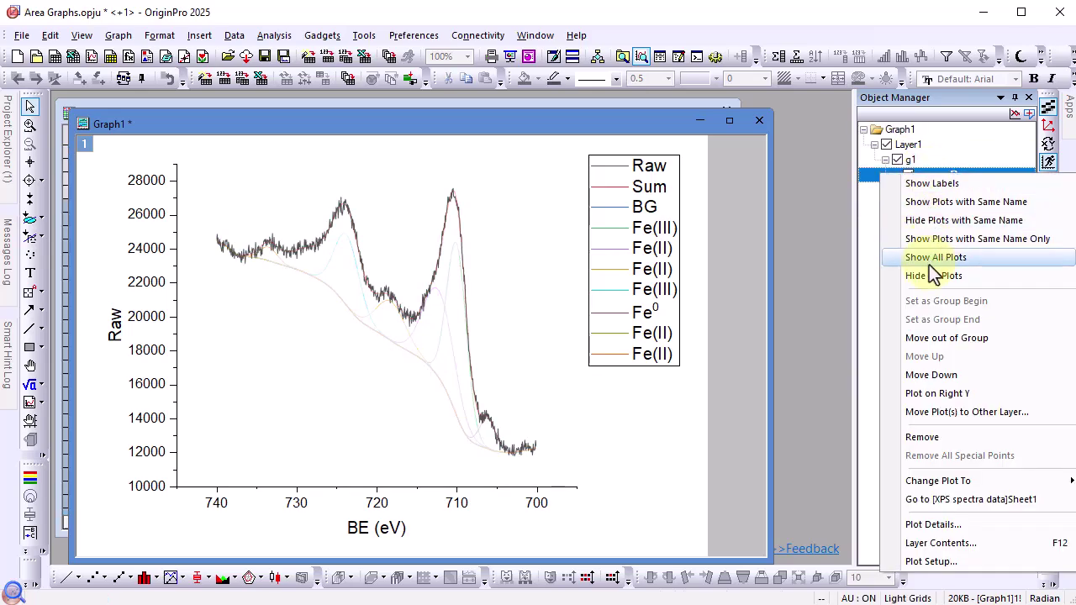
pyautogui.click(946, 340)
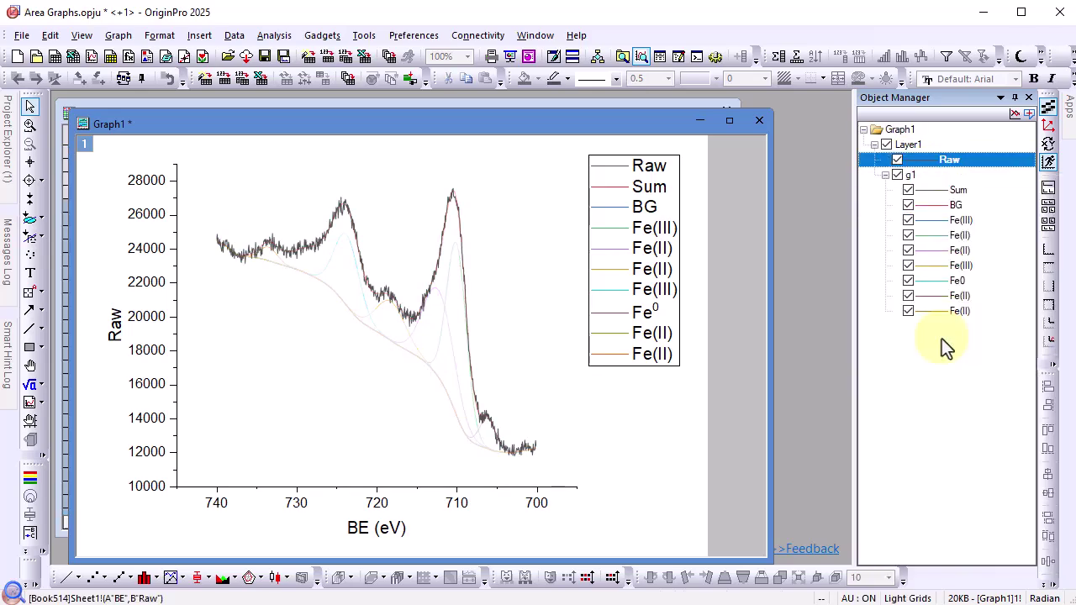
pyautogui.click(927, 162)
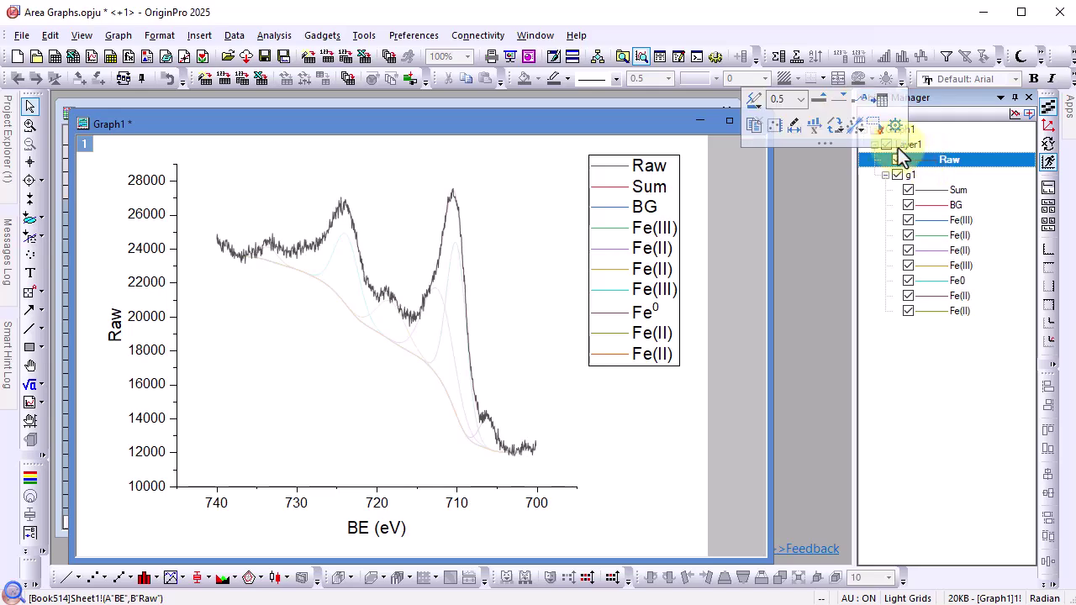
pyautogui.click(839, 134)
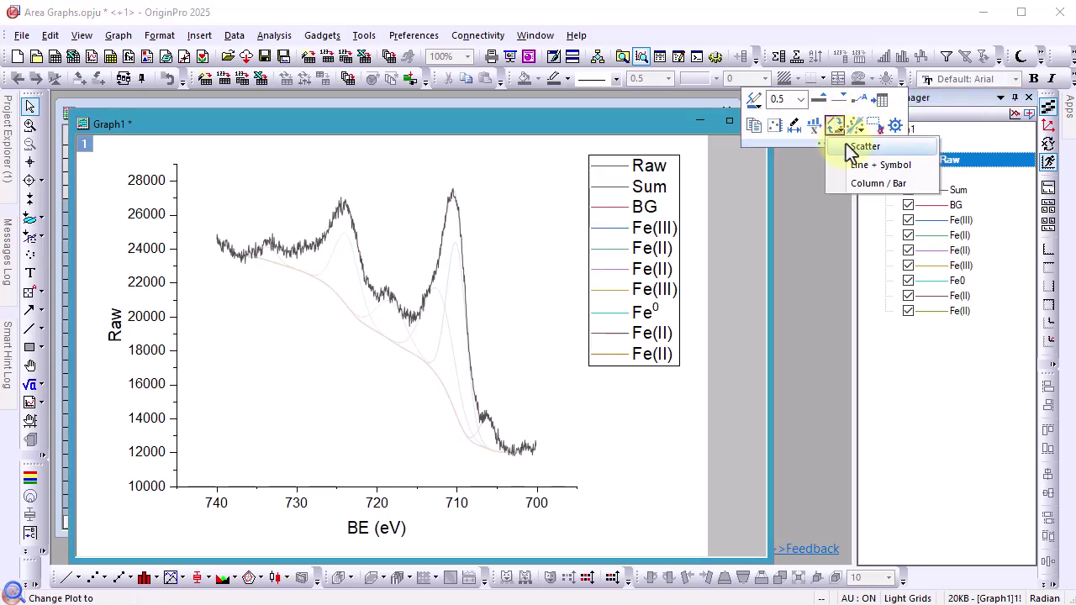
pyautogui.click(849, 146)
# - Give the Raw symbols size 5, a hollow circle shape and grey fill
pyautogui.click(849, 103)
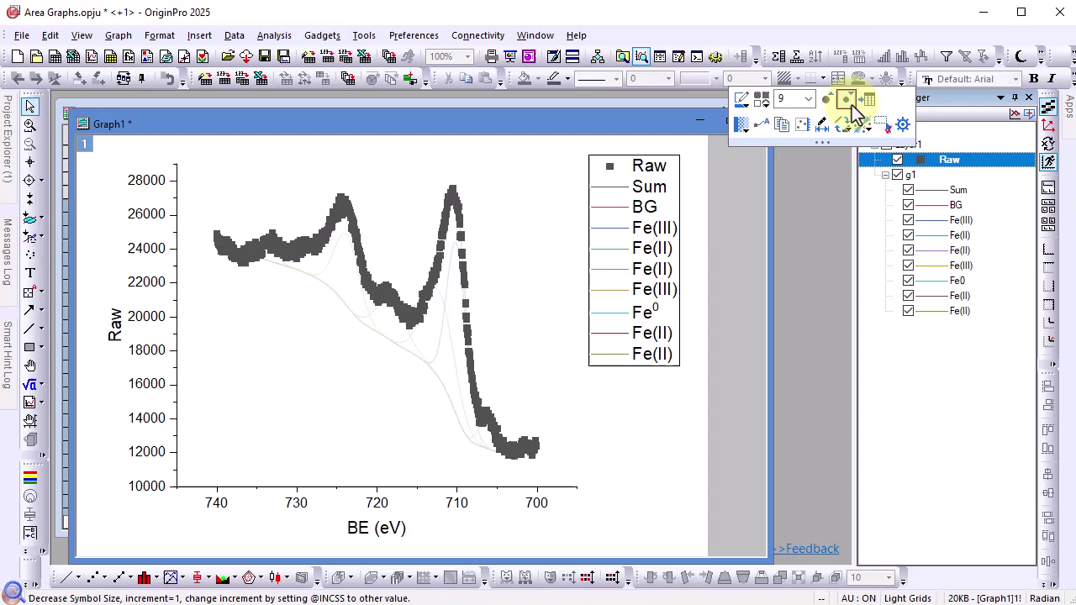
pyautogui.click(849, 103)
pyautogui.click(850, 103)
pyautogui.click(850, 104)
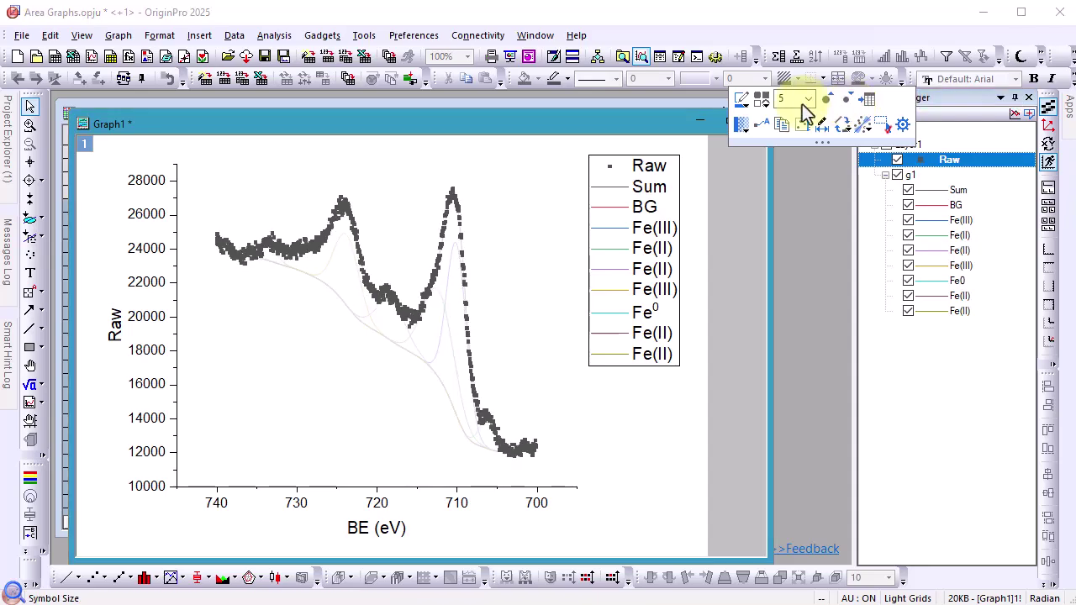
pyautogui.click(761, 100)
pyautogui.click(682, 147)
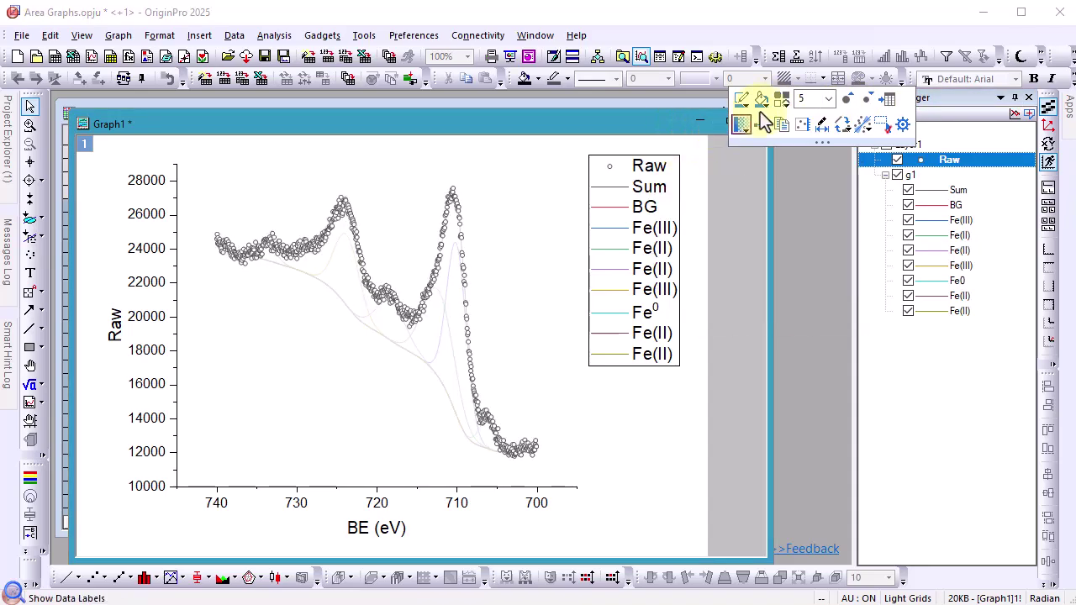
pyautogui.click(761, 99)
pyautogui.click(795, 179)
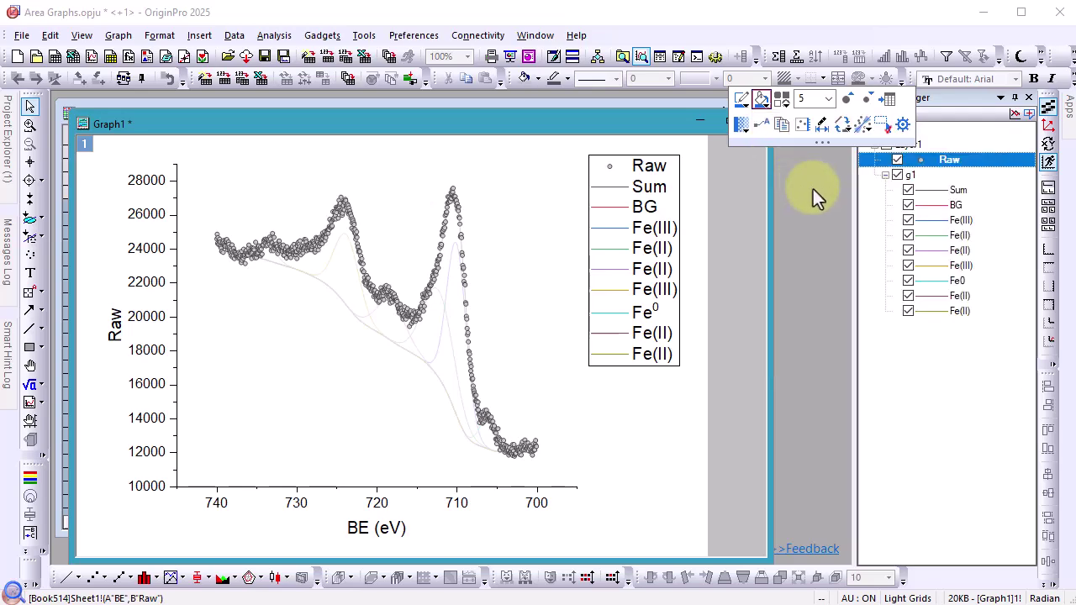
# - Move the two Fe(III) plots into their own new group, g3
pyautogui.click(952, 220)
pyautogui.keyDown('ctrl'); pyautogui.click(946, 264); pyautogui.keyUp('ctrl')
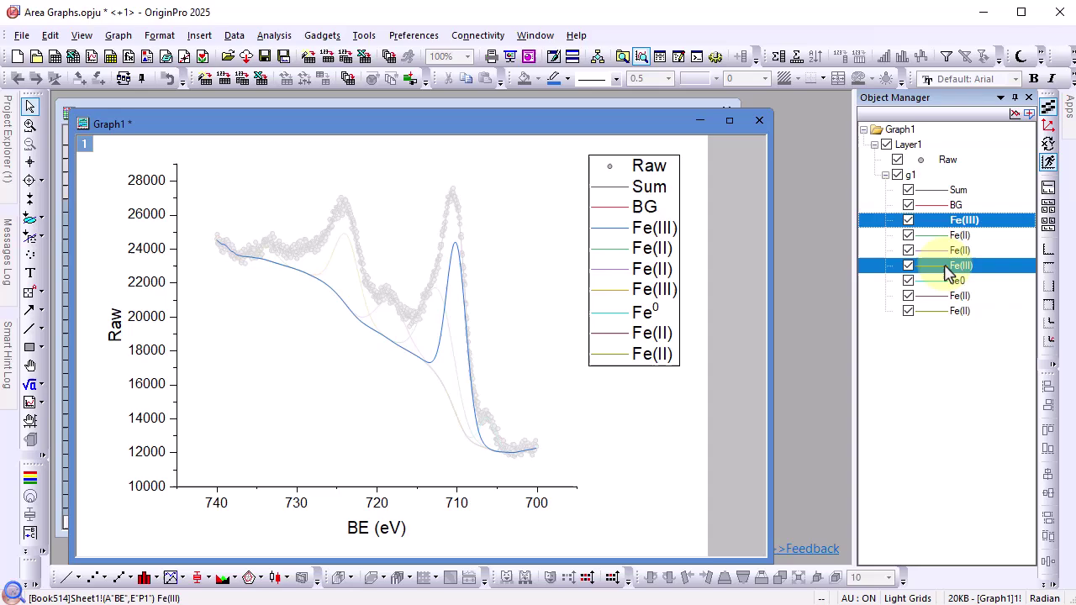
pyautogui.rightClick(943, 269)
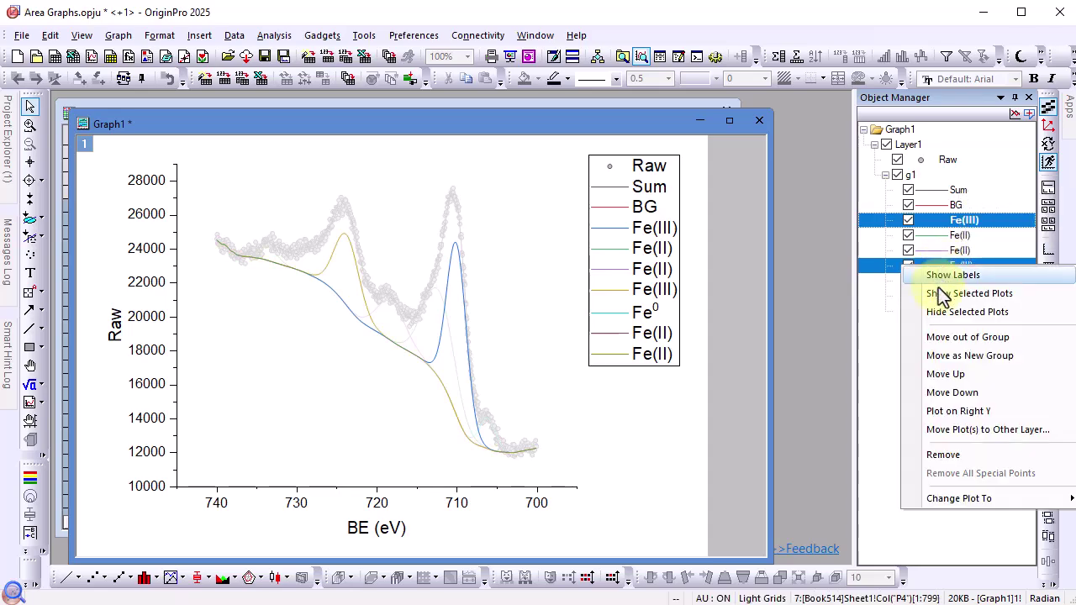
pyautogui.click(949, 362)
# - Move the four Fe(II) plots into a new group, g2
pyautogui.click(931, 223)
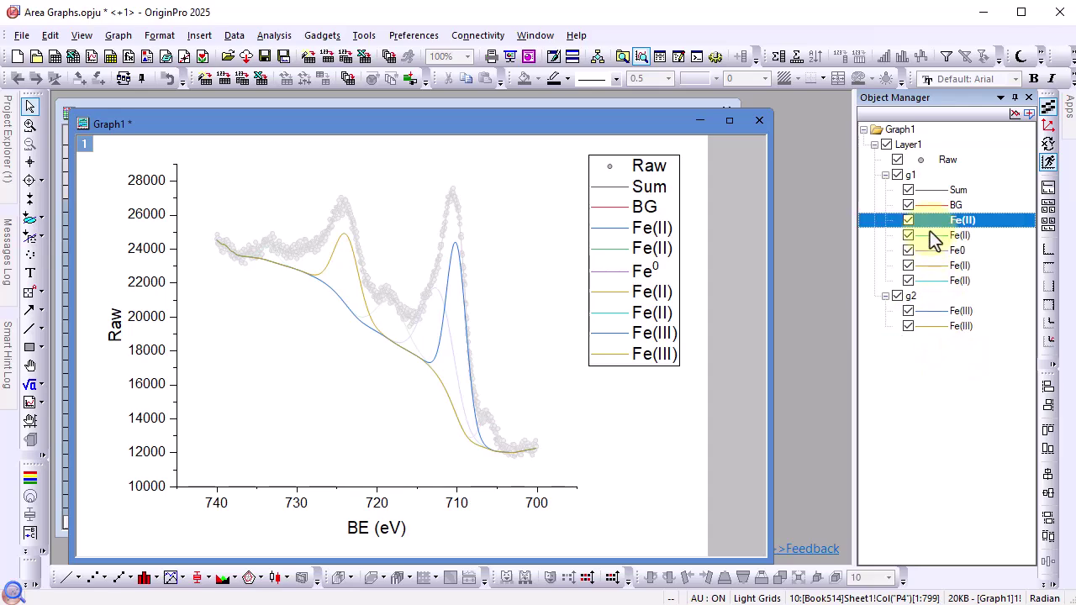
pyautogui.keyDown('ctrl'); pyautogui.click(930, 266); pyautogui.keyUp('ctrl')
pyautogui.keyDown('ctrl'); pyautogui.click(925, 283); pyautogui.keyUp('ctrl')
pyautogui.rightClick(925, 284)
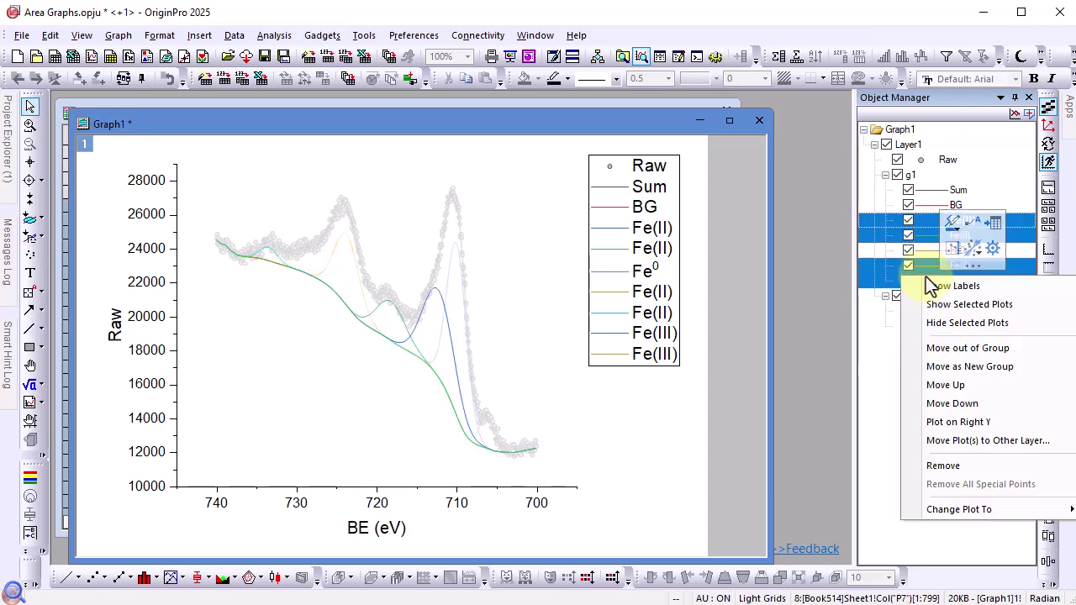
pyautogui.click(954, 367)
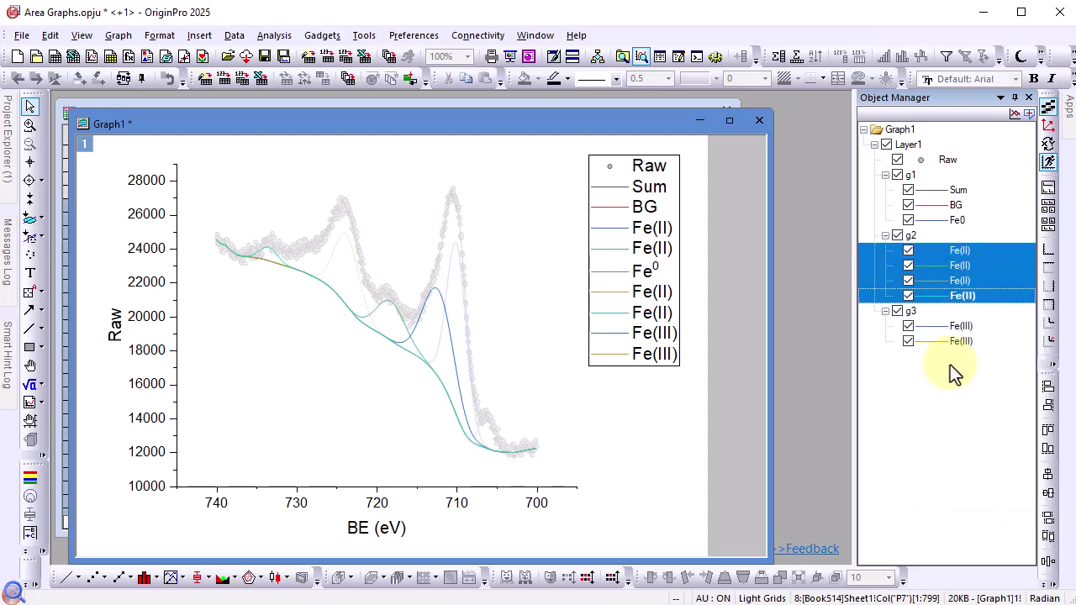
# - Take Fe0 out of group g1, place it right after Raw, and colour its curve pink
pyautogui.rightClick(925, 222)
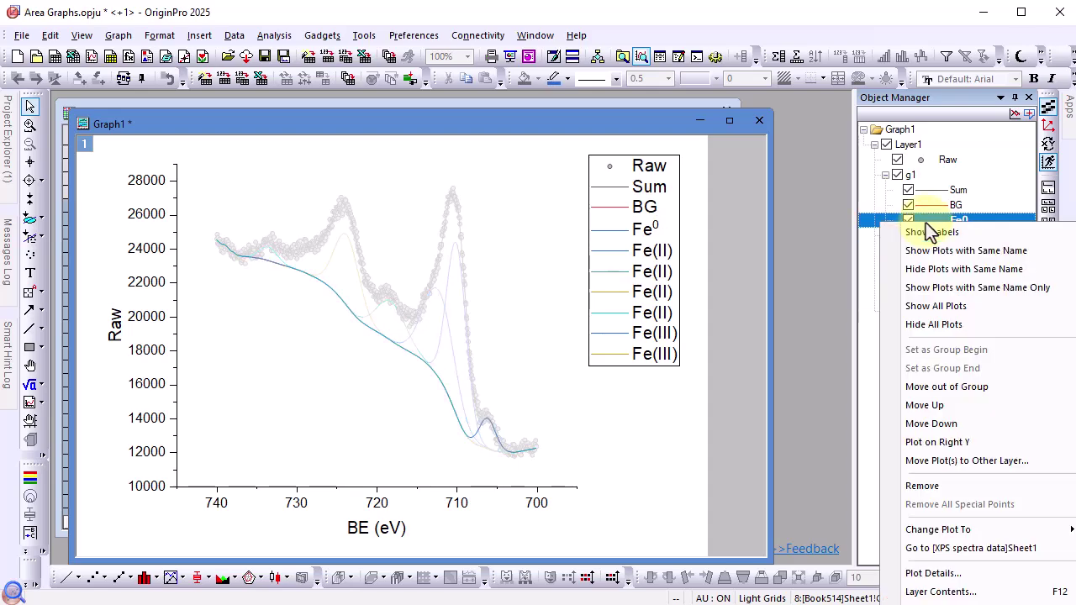
pyautogui.click(947, 387)
pyautogui.moveTo(916, 219); pyautogui.dragTo(915, 176)
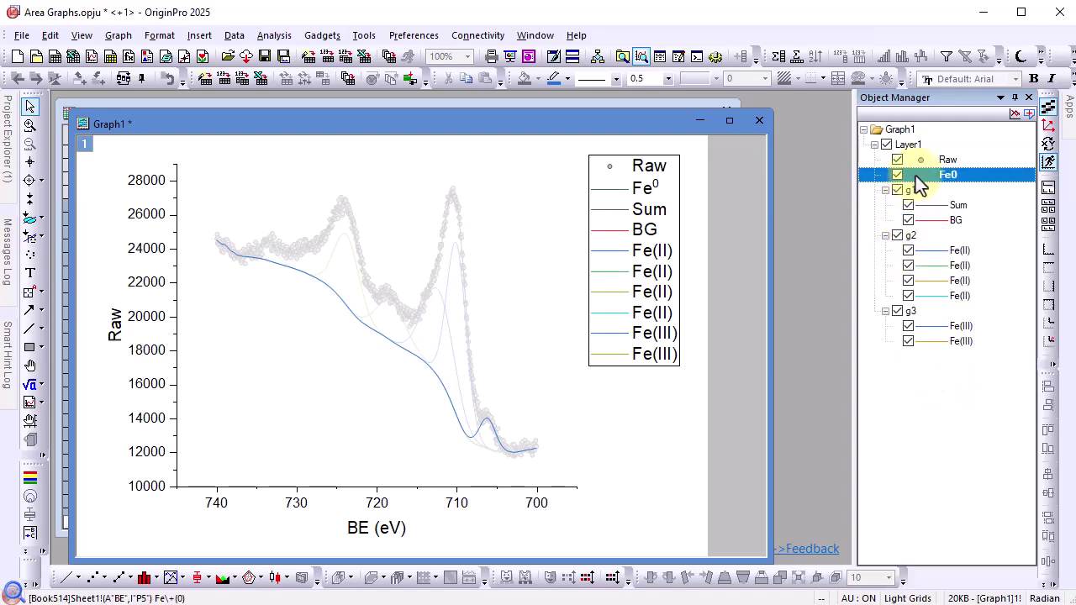
pyautogui.click(756, 130)
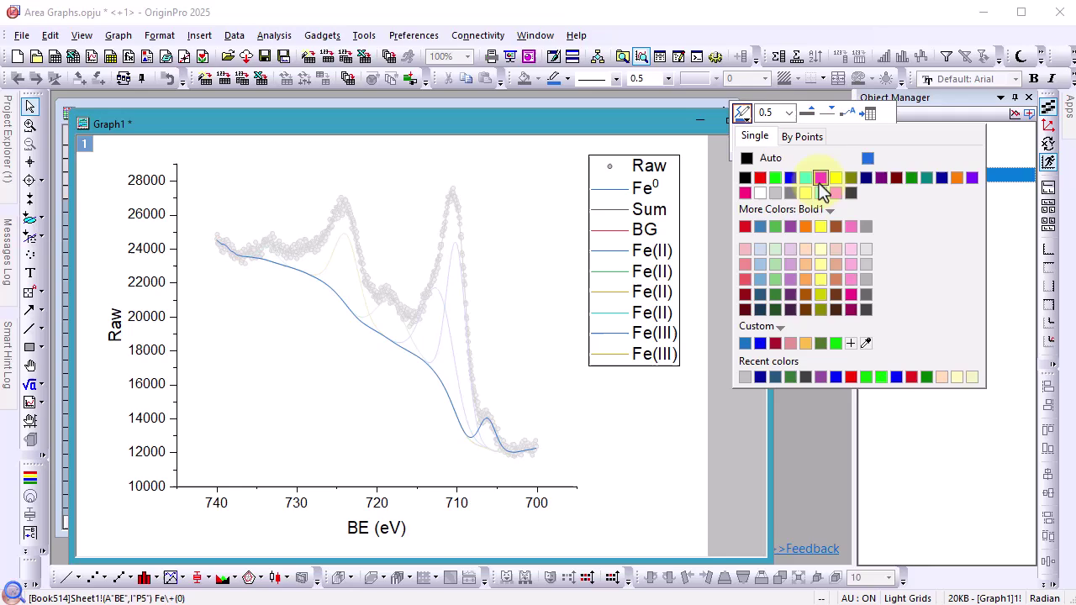
pyautogui.click(821, 180)
pyautogui.click(908, 191)
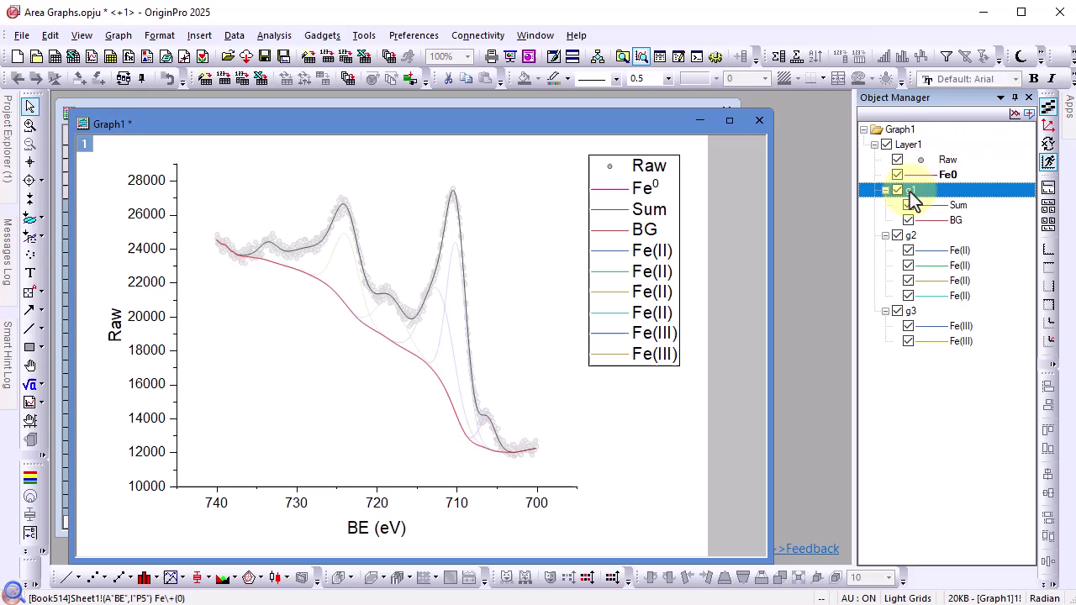
# - Thicken the Sum and BG lines to 1.5 and move BG ahead of Sum in g1
pyautogui.moveTo(909, 193)
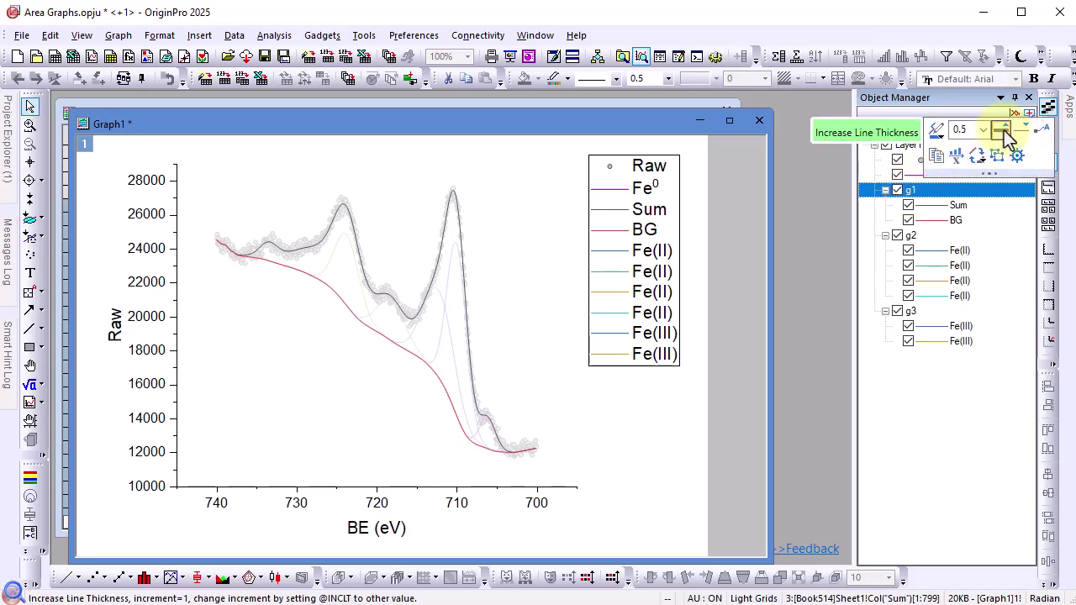
pyautogui.click(977, 158)
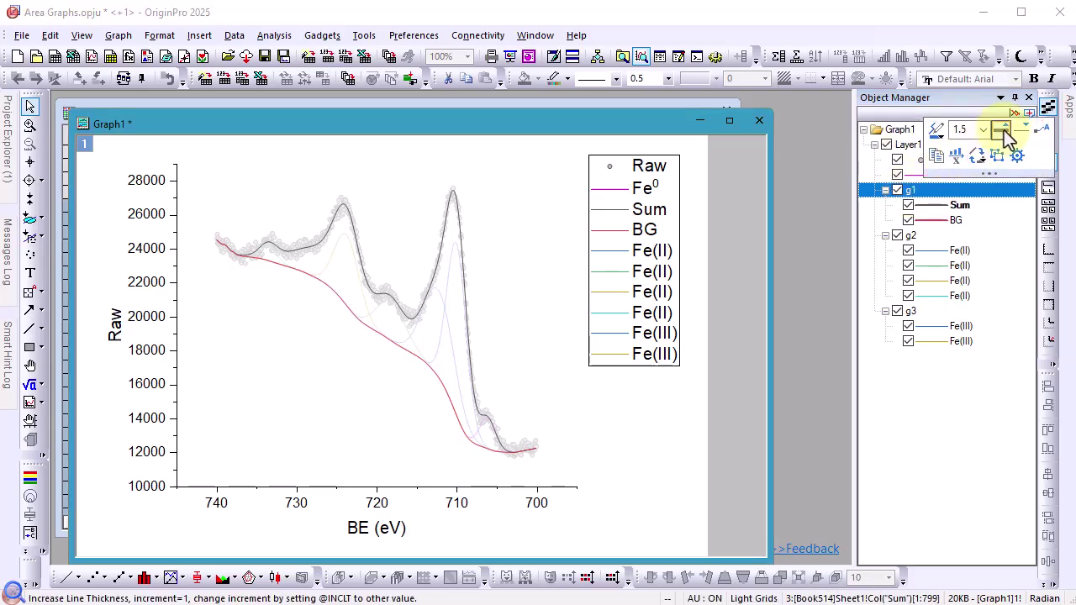
pyautogui.click(939, 223)
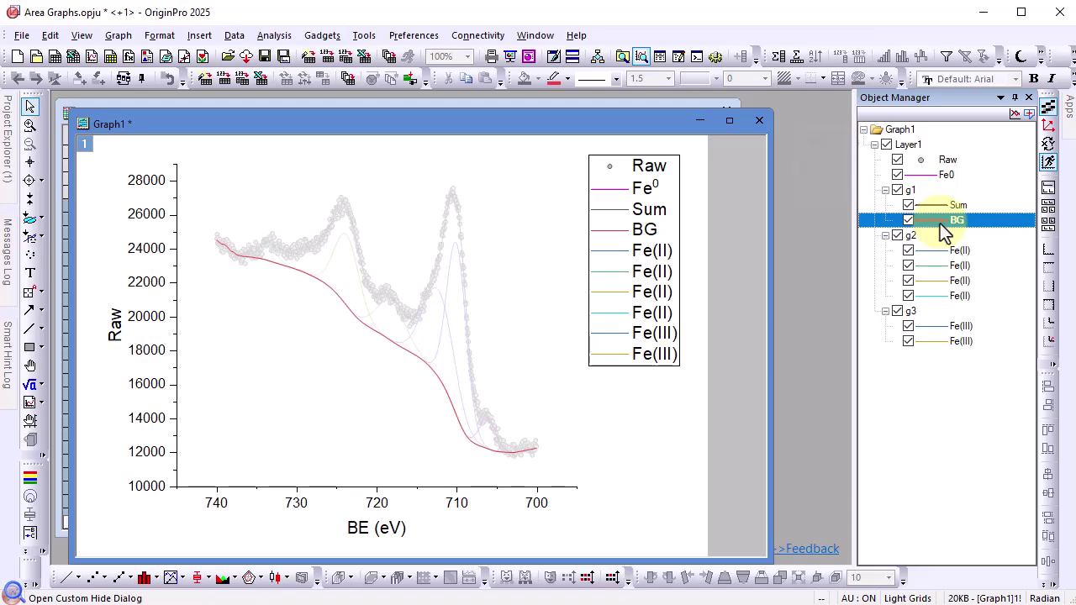
pyautogui.moveTo(940, 224)
pyautogui.mouseDown()
pyautogui.moveTo(942, 211)
pyautogui.moveTo(948, 222)
pyautogui.mouseUp()
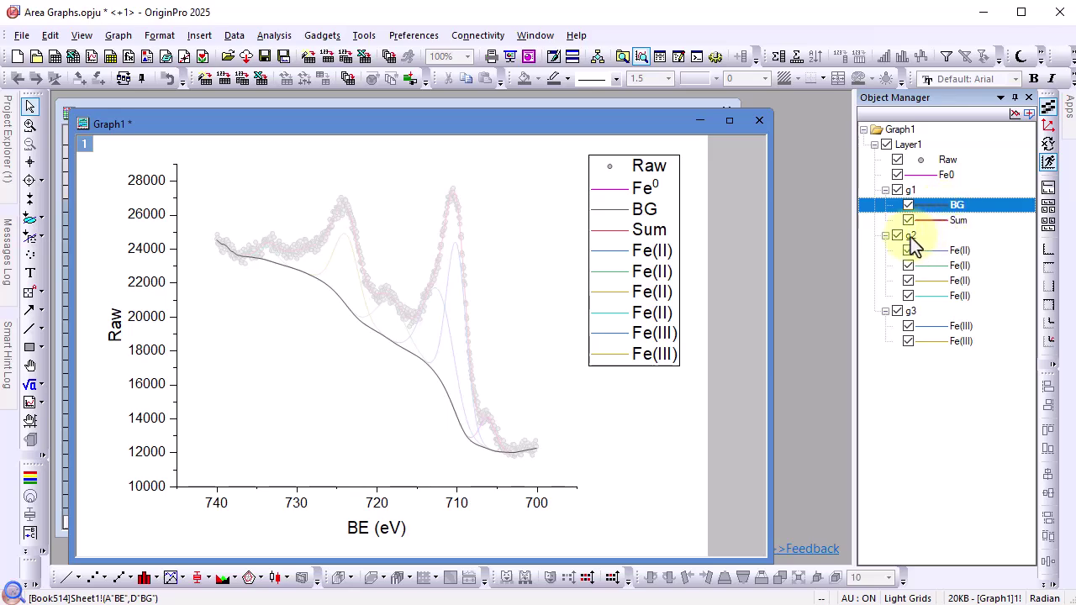
# - Colour all four Fe(II) curves in group g2 a single bright green
pyautogui.click(911, 236)
pyautogui.click(939, 178)
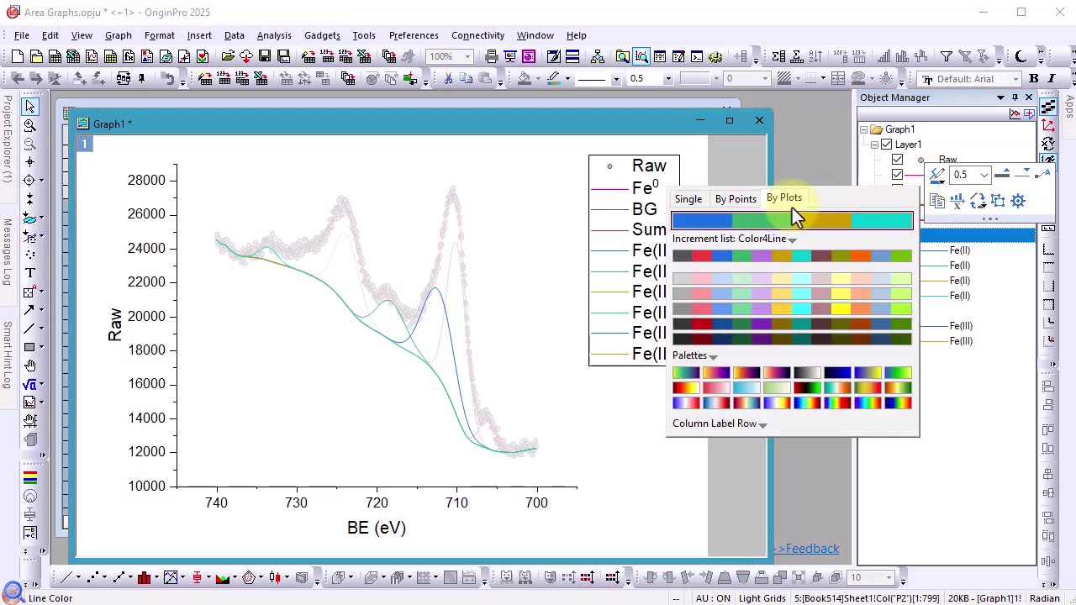
pyautogui.click(690, 203)
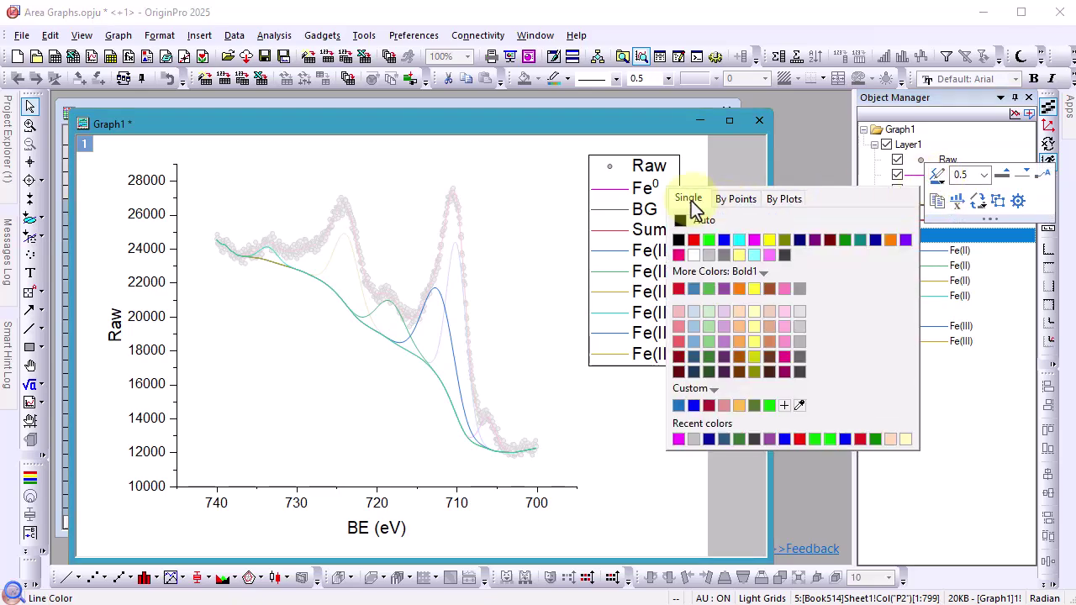
pyautogui.click(709, 241)
# - Colour both Fe(III) curves in group g3 a single blue, then review the groups
pyautogui.click(896, 311)
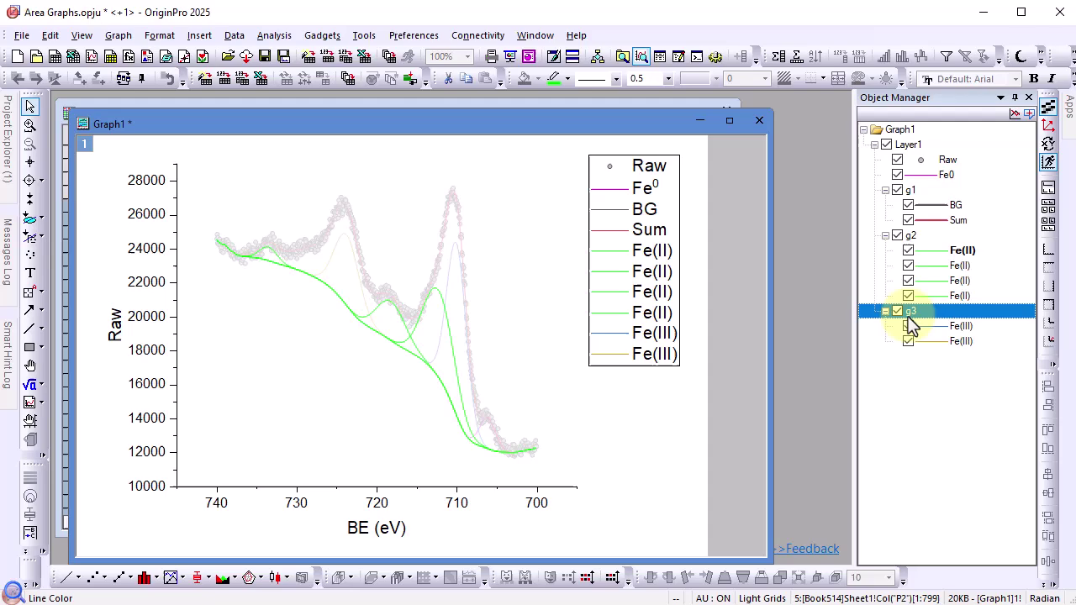
pyautogui.click(934, 261)
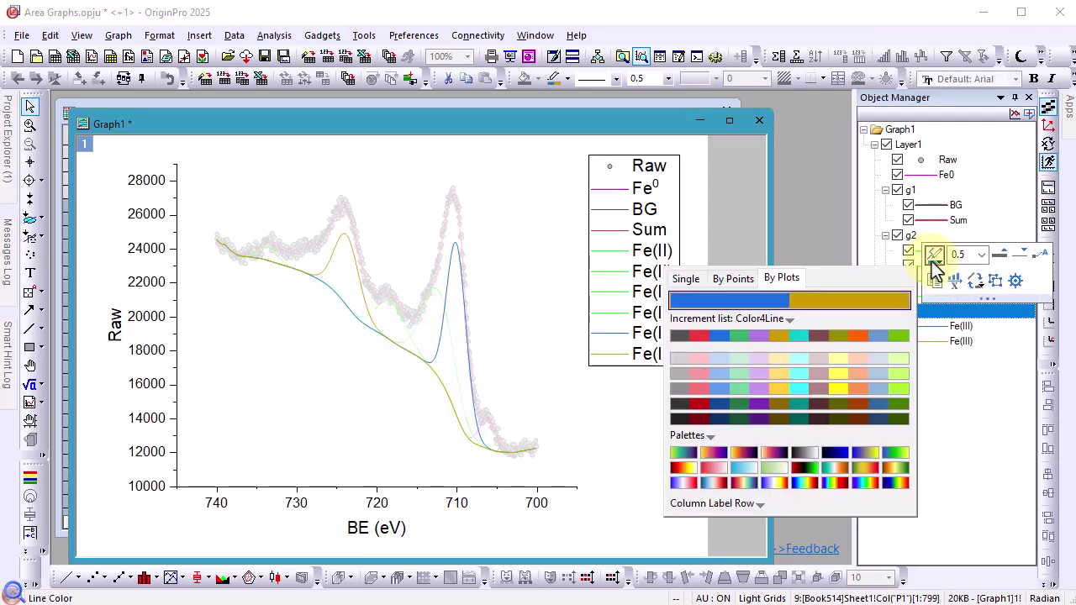
pyautogui.click(687, 279)
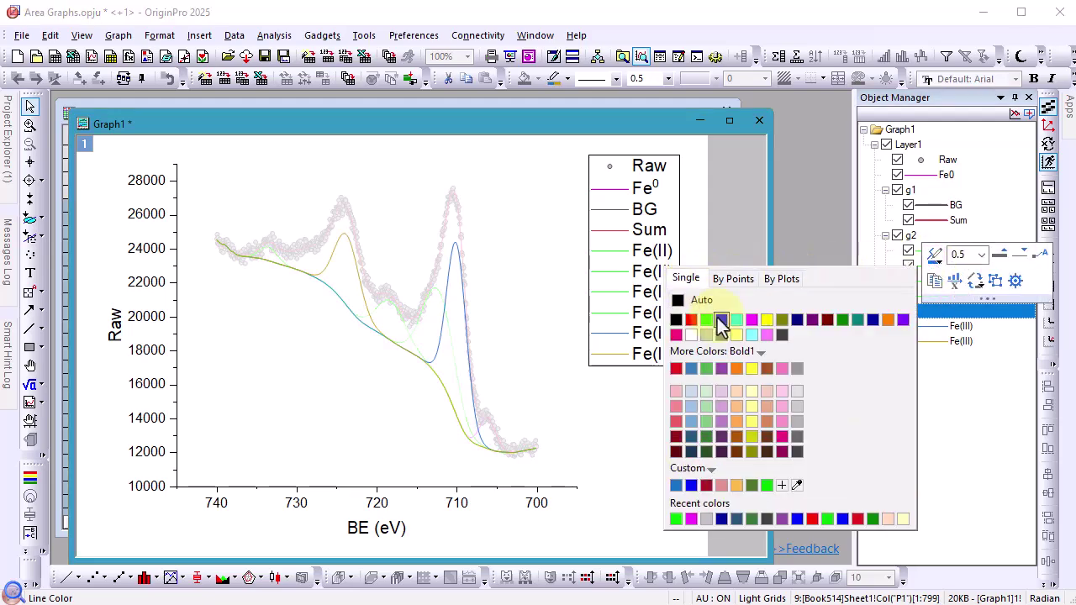
pyautogui.click(721, 320)
pyautogui.click(909, 401)
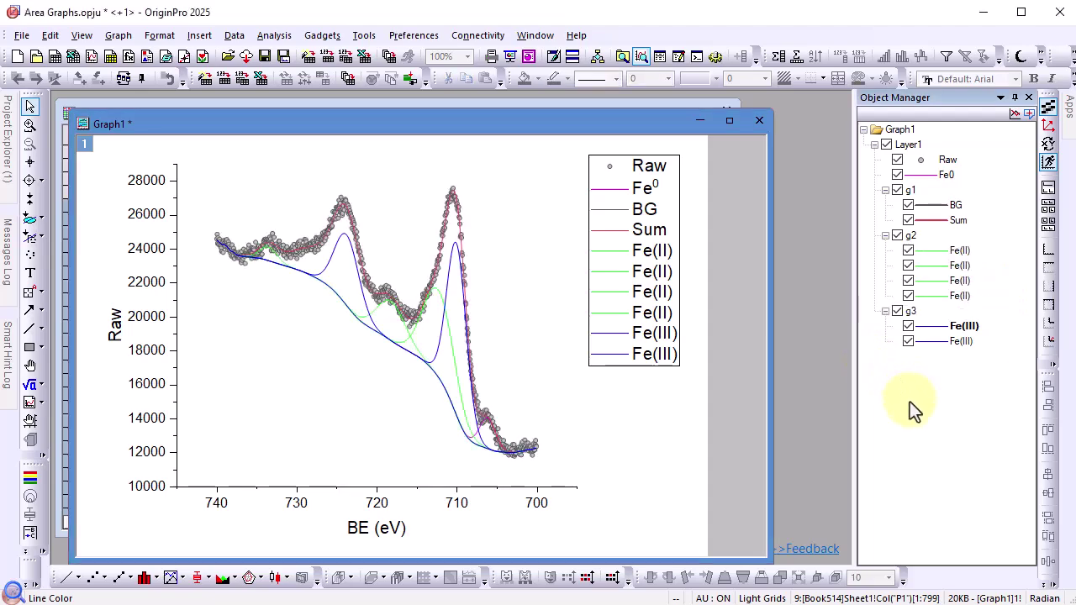
pyautogui.click(922, 328)
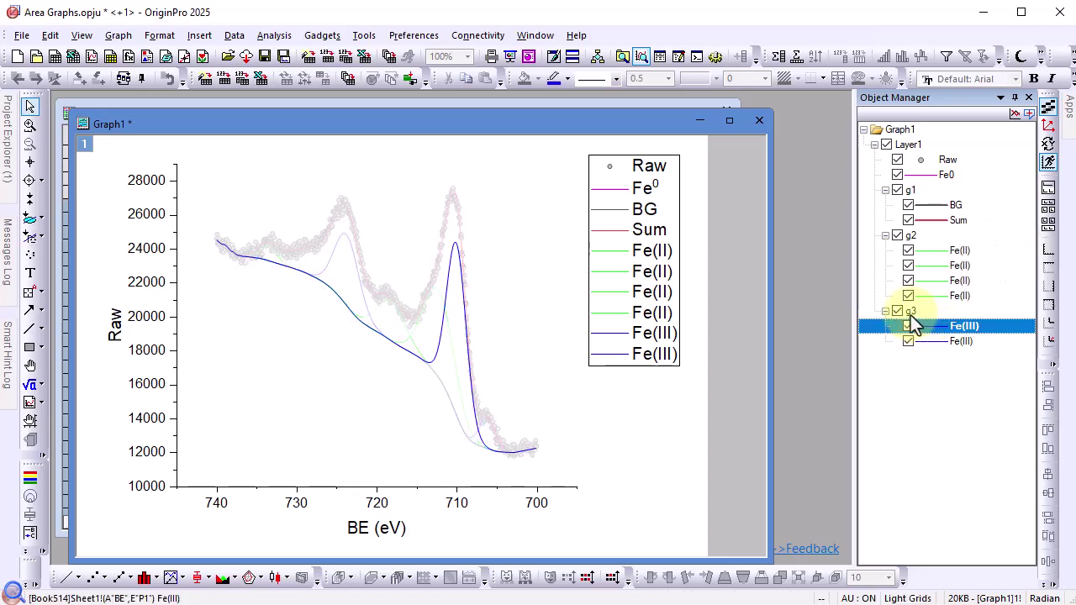
pyautogui.click(910, 315)
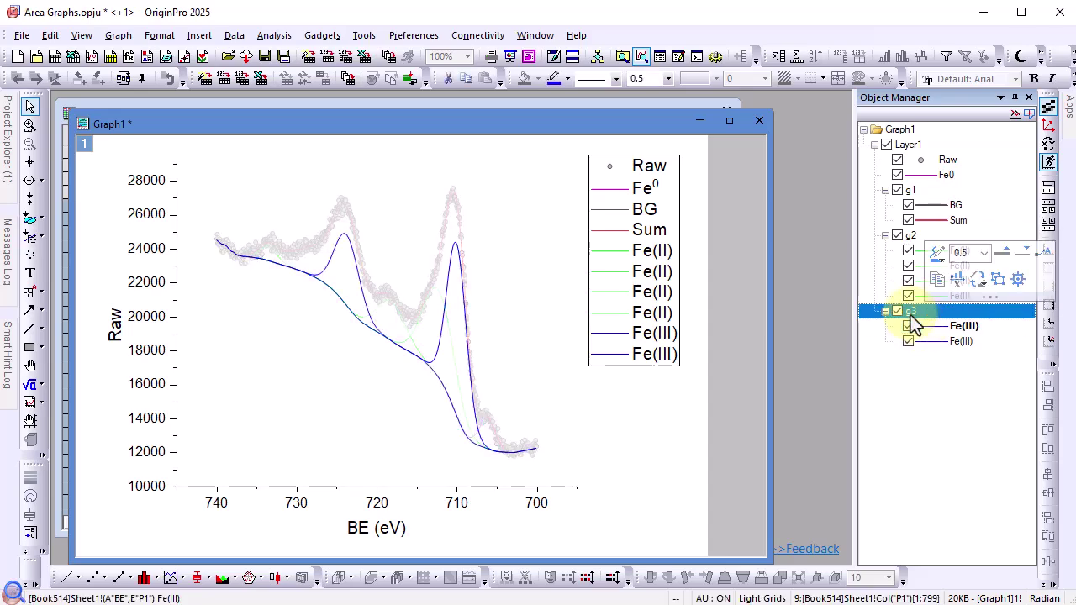
pyautogui.click(911, 238)
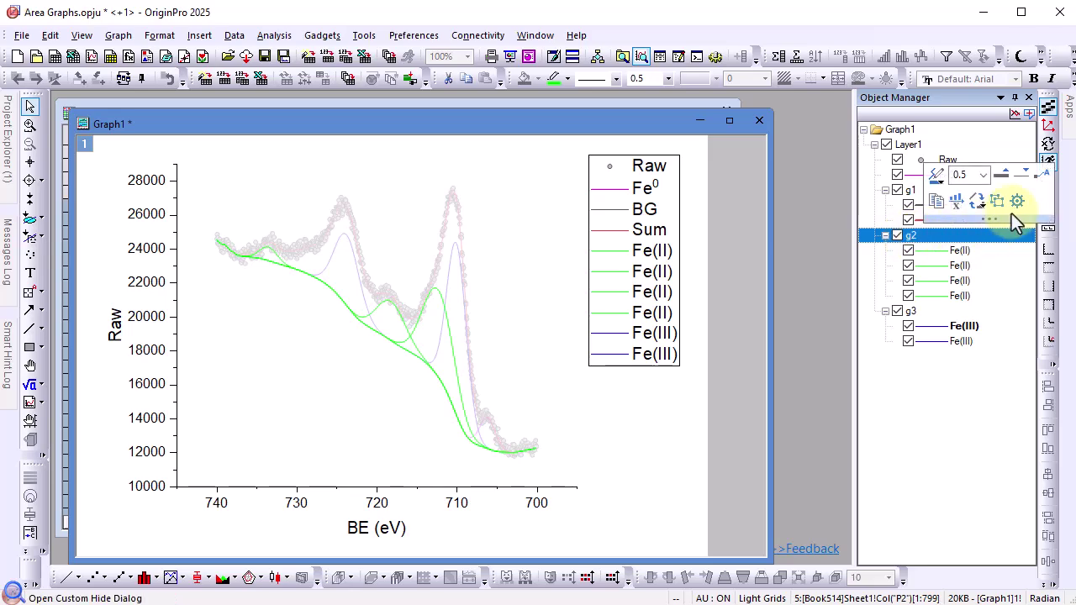
# - Open Plot Details for the Fe(II) group and show the P2 curve's settings
pyautogui.click(1017, 201)
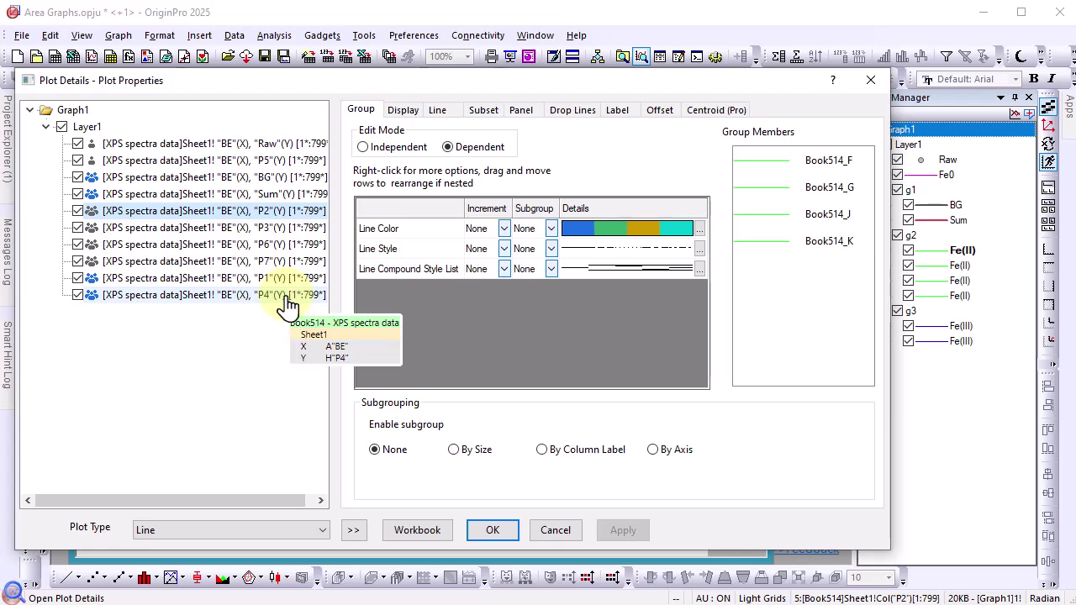
pyautogui.click(124, 231)
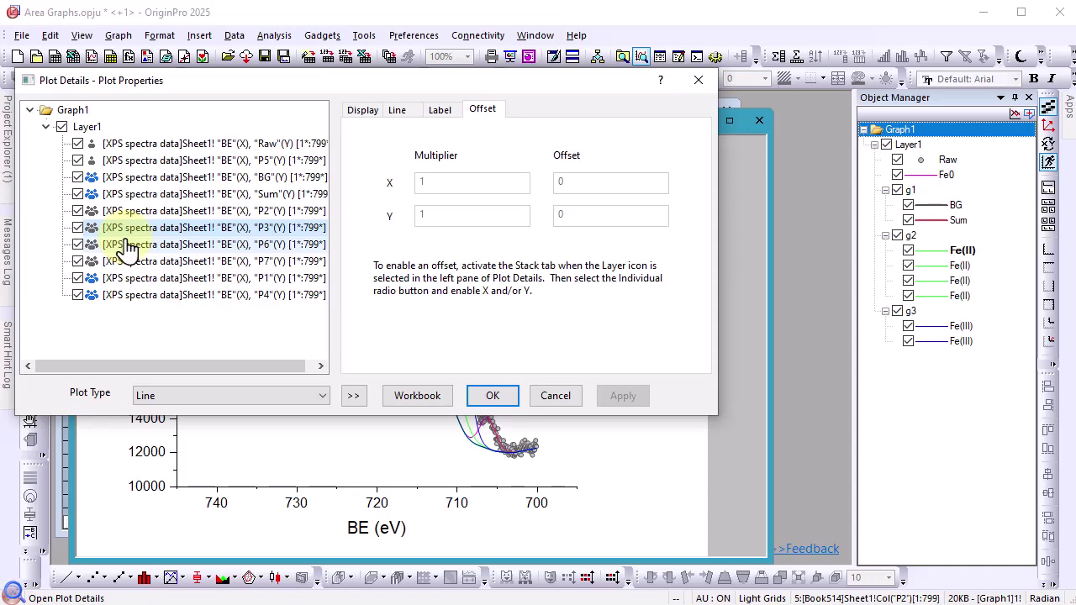
pyautogui.click(137, 212)
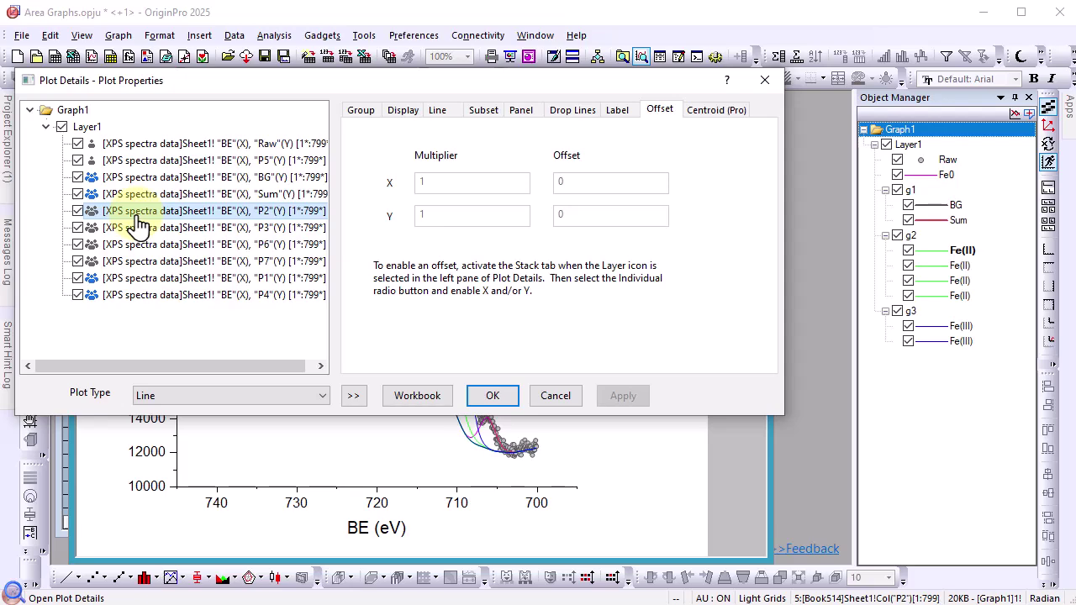
# - On P2's Line tab, enable Fill Area Under Curve using Fill to Data Plot toward Next Plot
pyautogui.click(434, 111)
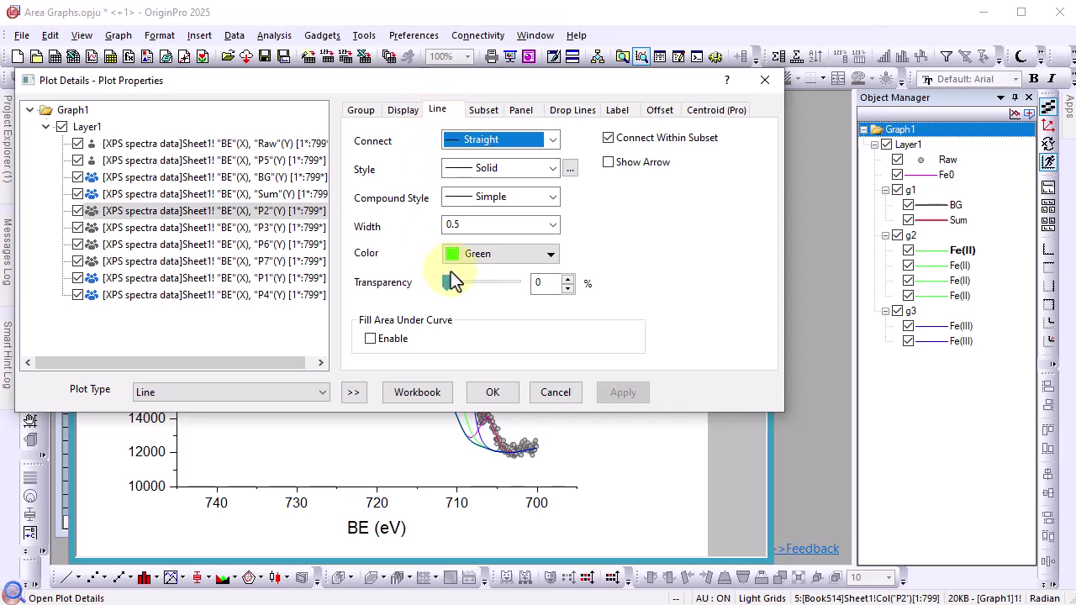
pyautogui.click(398, 338)
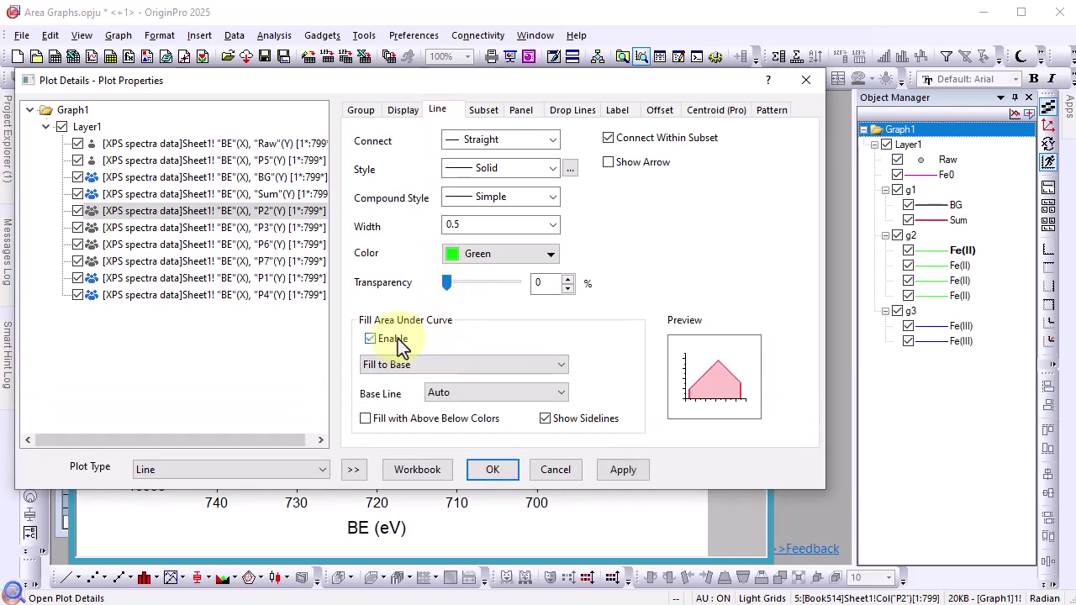
pyautogui.click(433, 364)
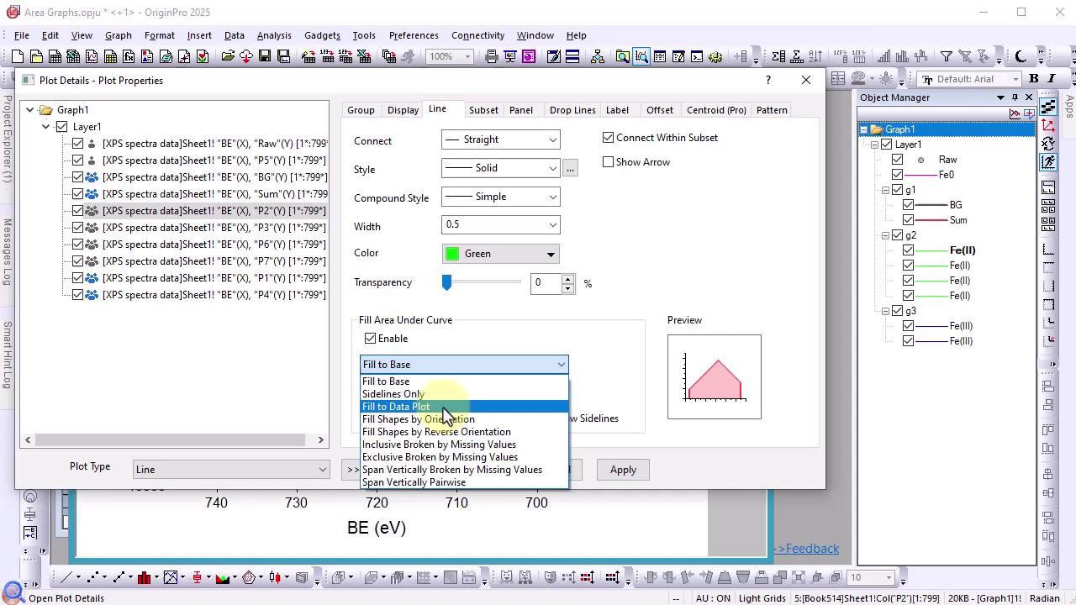
pyautogui.click(443, 407)
pyautogui.click(468, 398)
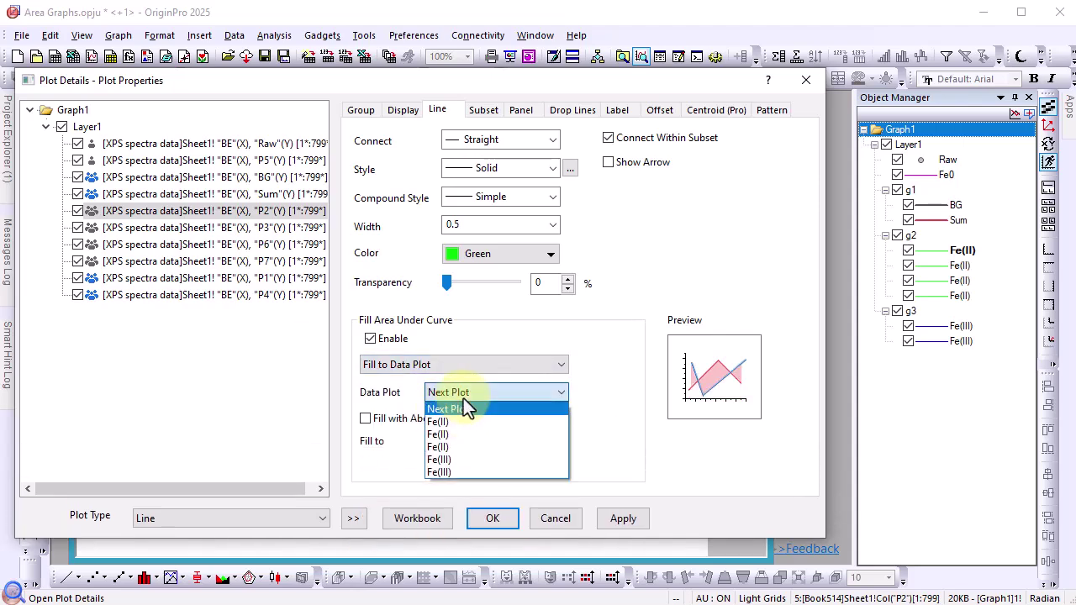
# - Cancel Plot Details without the fill, then move the BG/Sum group down below Fe(II) and Fe(III)
pyautogui.click(604, 490)
pyautogui.click(558, 520)
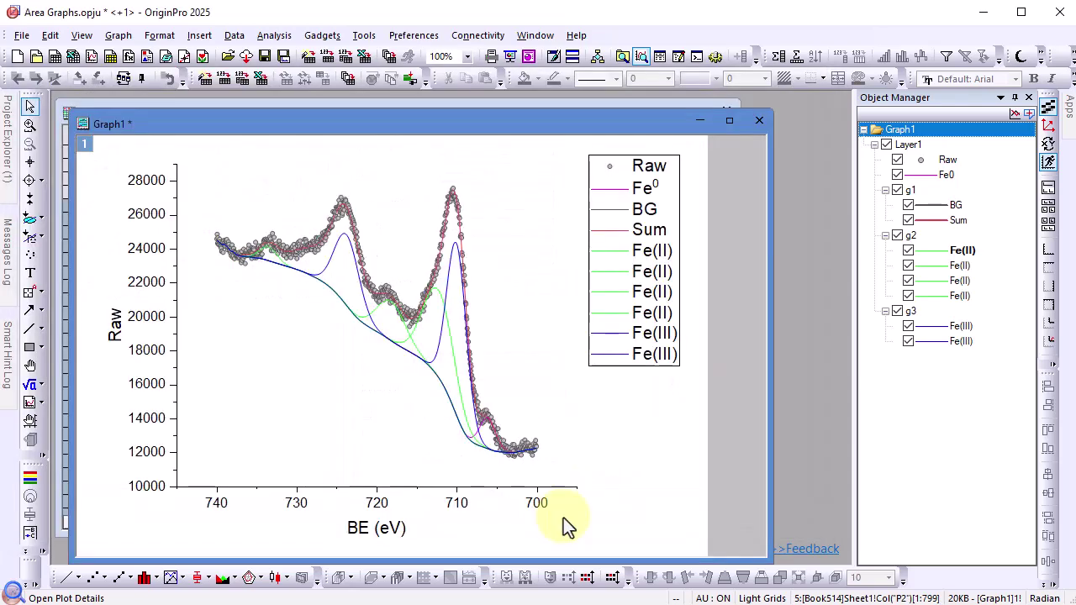
pyautogui.rightClick(911, 193)
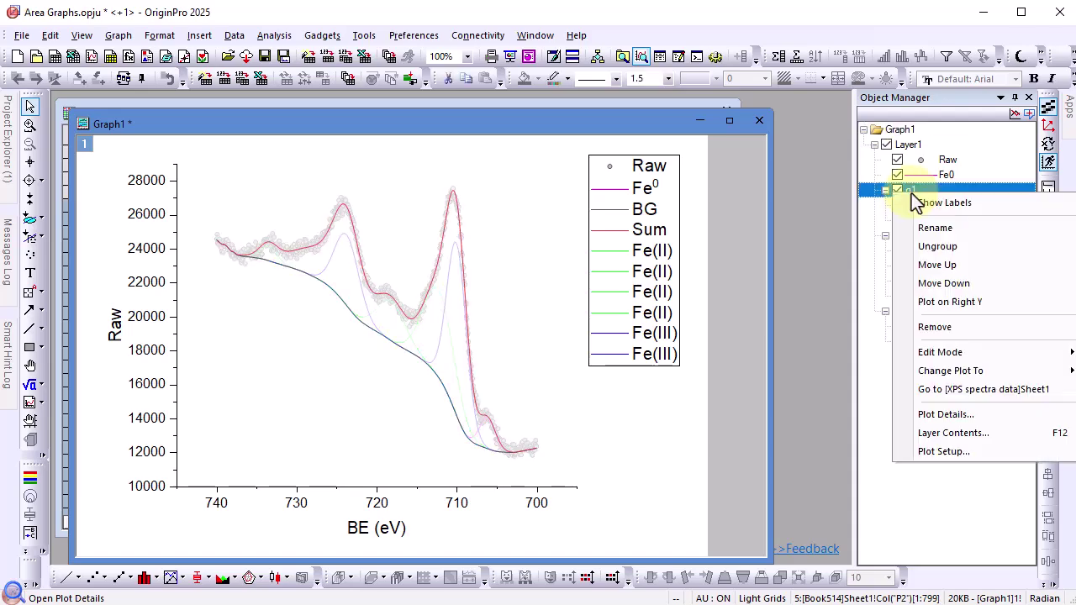
pyautogui.click(943, 283)
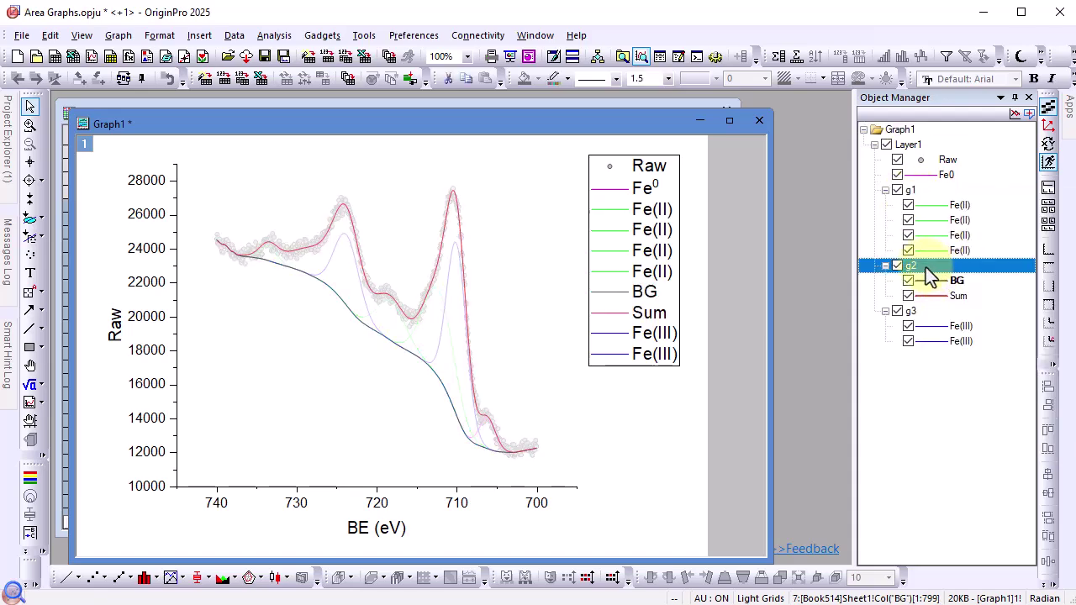
pyautogui.rightClick(925, 267)
pyautogui.click(941, 359)
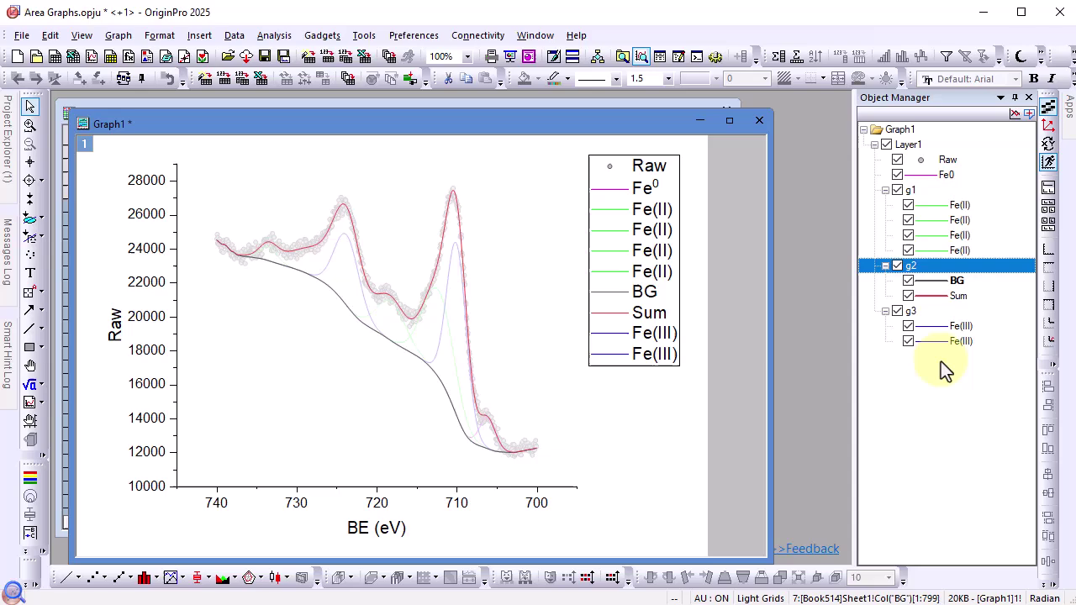
# - In Plot Details, fill the area under the Fe(II) P2 curve down to the BG data plot
pyautogui.doubleClick(524, 348)
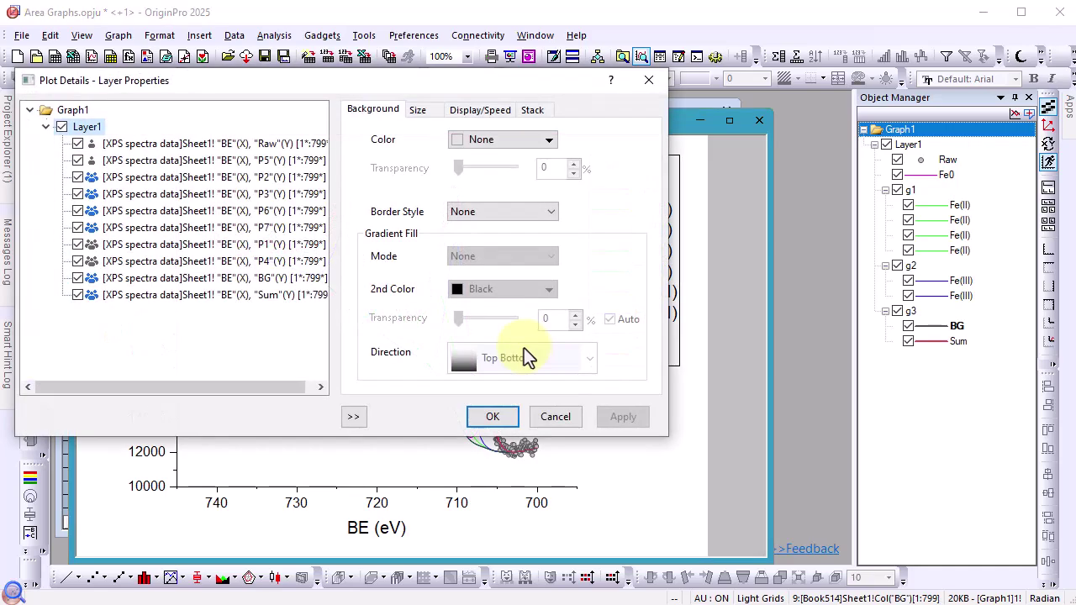
pyautogui.click(168, 178)
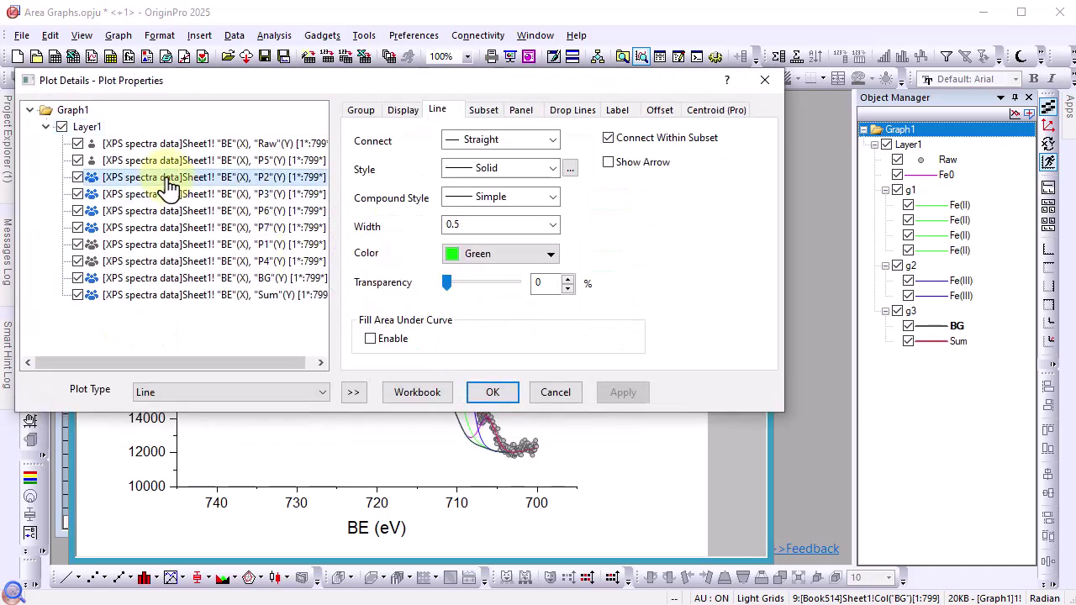
pyautogui.click(370, 338)
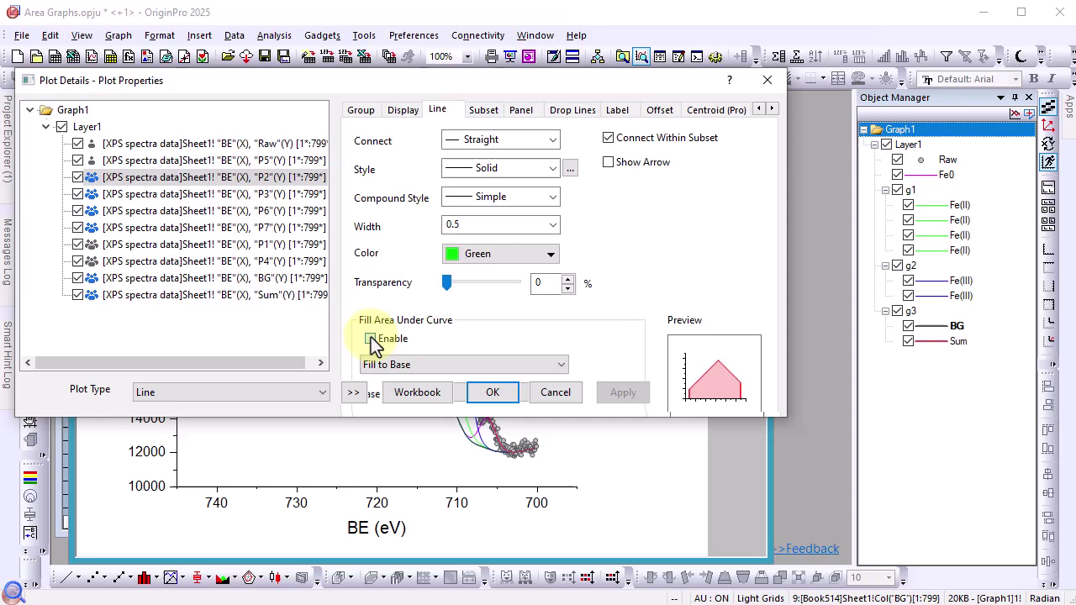
pyautogui.click(425, 367)
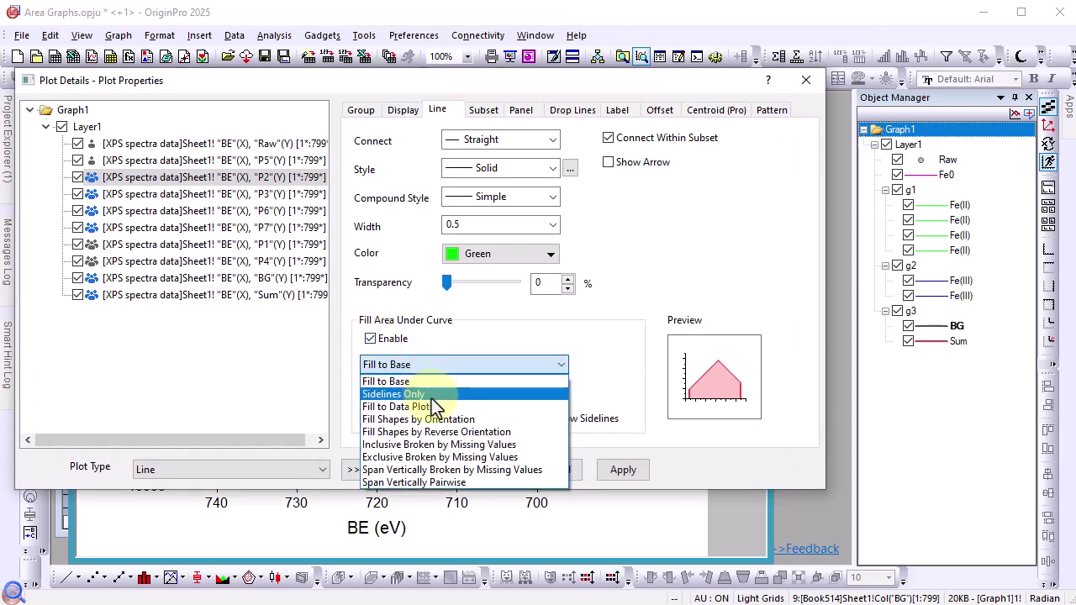
pyautogui.click(432, 405)
pyautogui.click(455, 398)
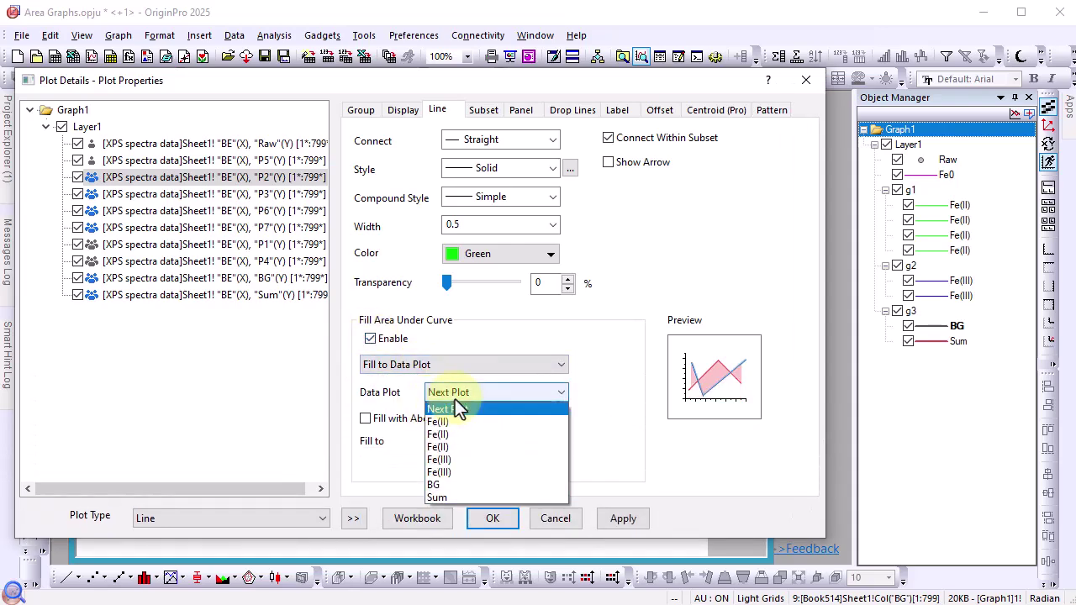
pyautogui.click(468, 485)
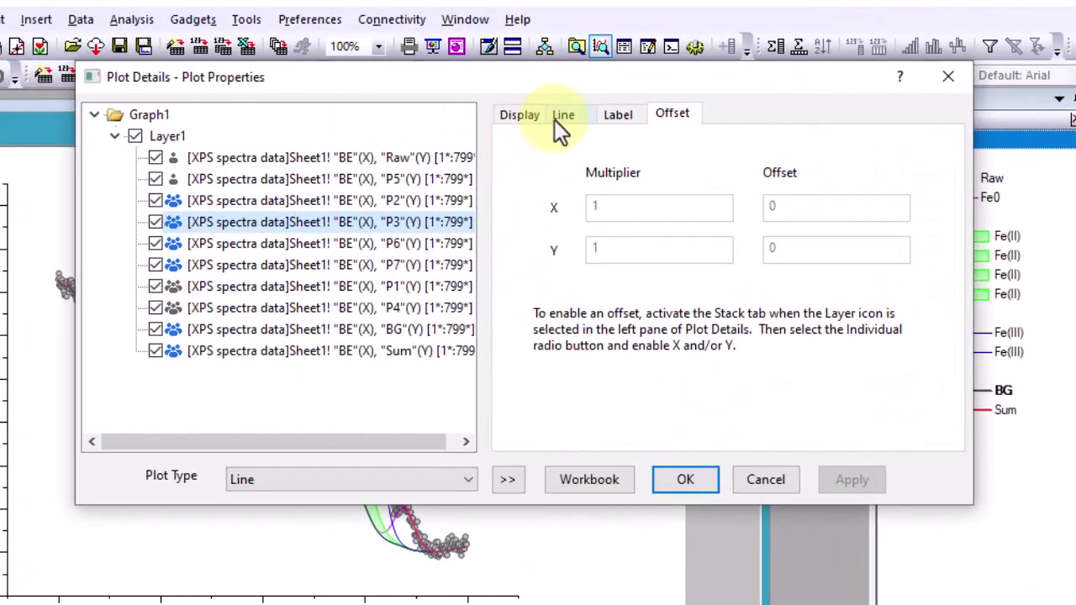
pyautogui.click(583, 110)
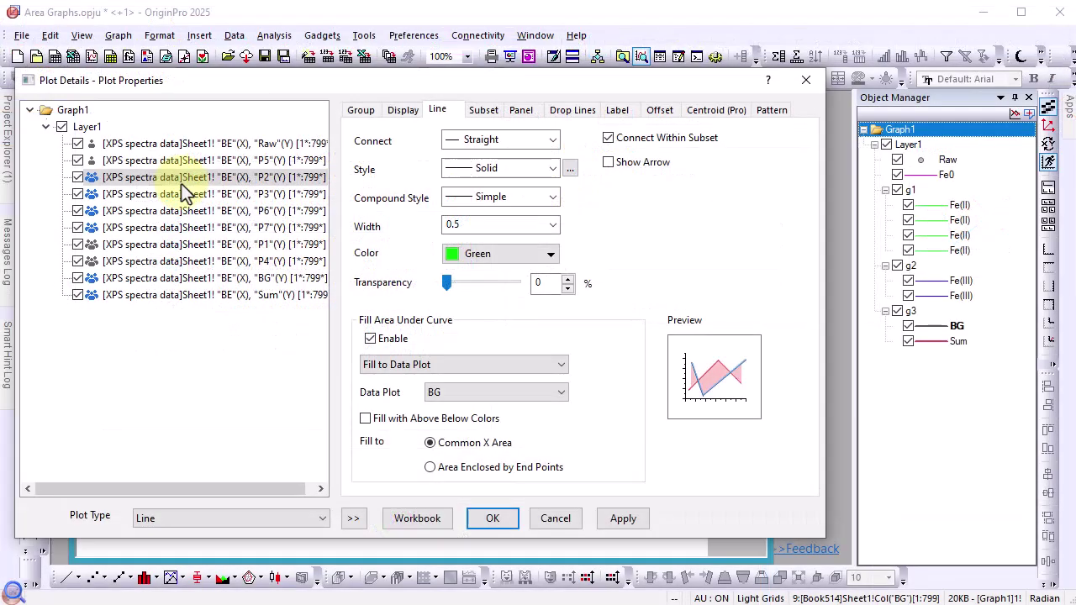
# - Collapse the plot list, move Plot Details aside, and apply so the Fe(II) fills appear
pyautogui.click(354, 519)
pyautogui.moveTo(552, 81); pyautogui.dragTo(767, 81)
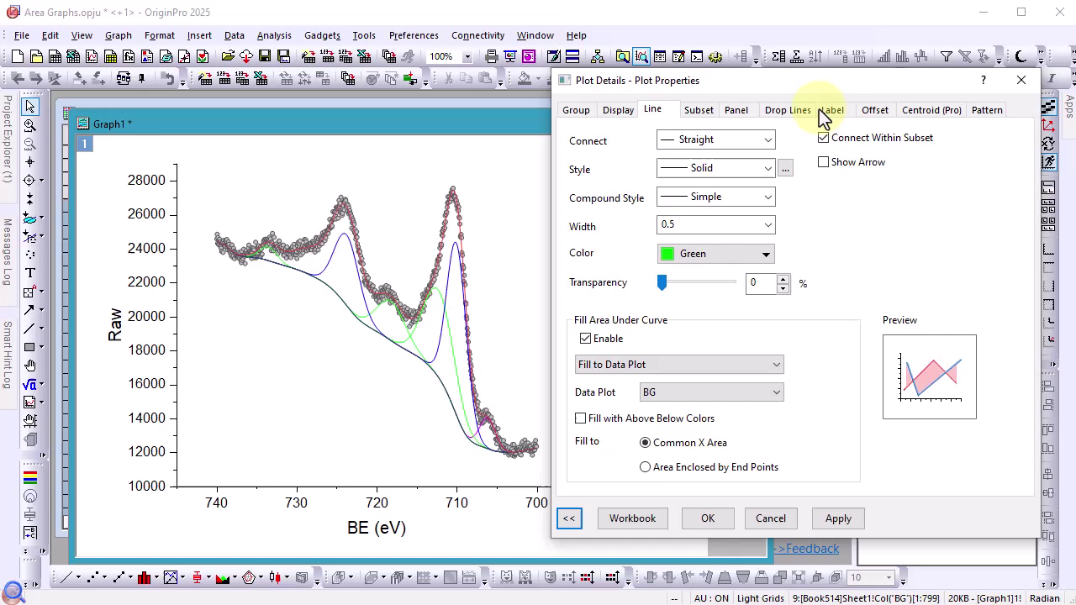
pyautogui.click(829, 519)
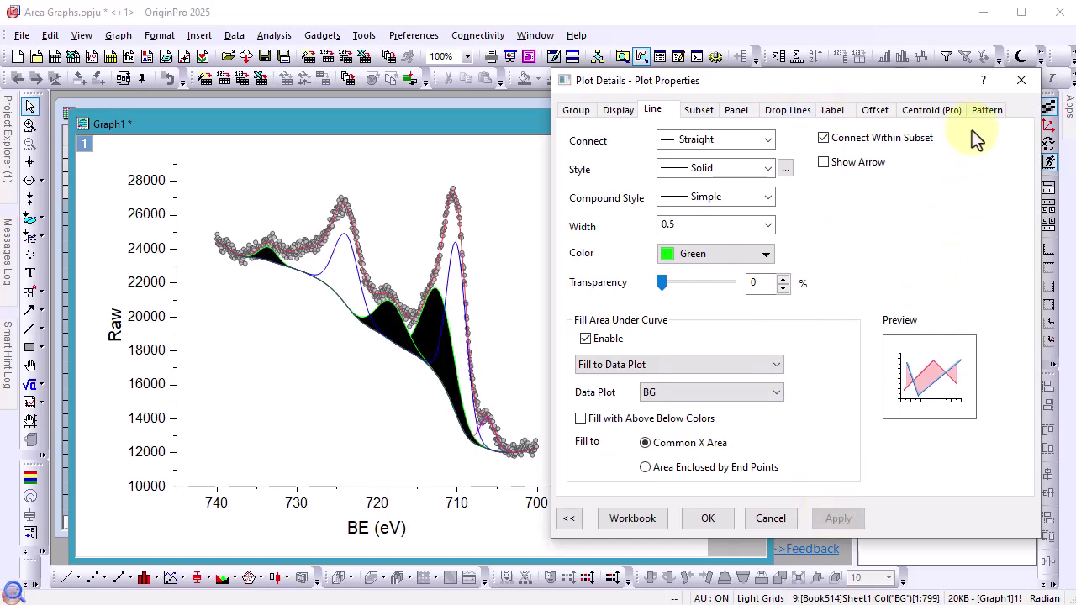
# - Give the Fe(II) fills Auto colour, 55% own transparency, and a one-colour gradient at 79% lightness
pyautogui.click(983, 111)
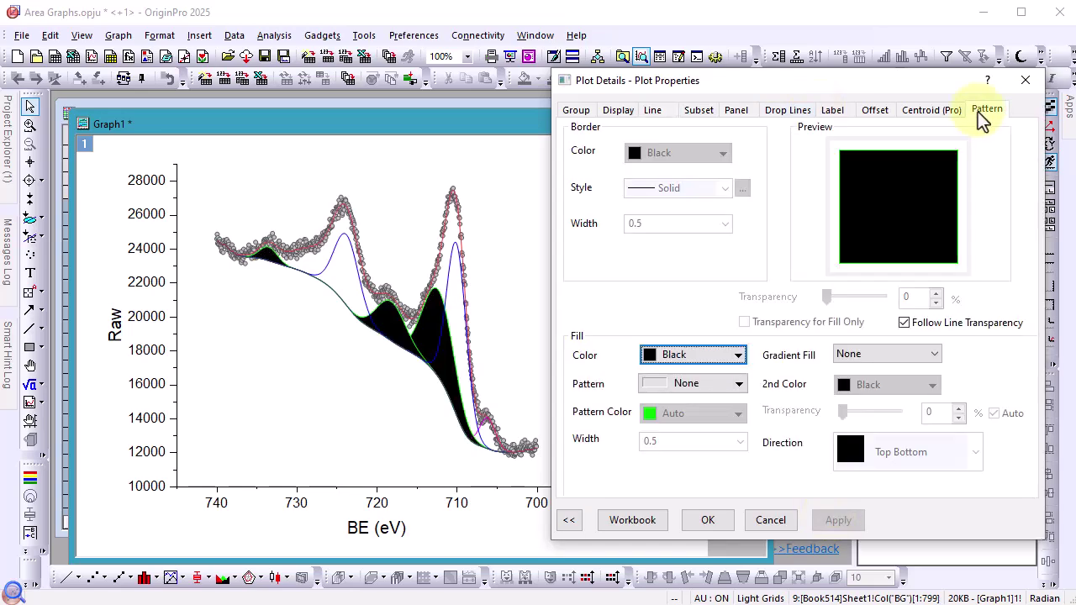
pyautogui.click(707, 357)
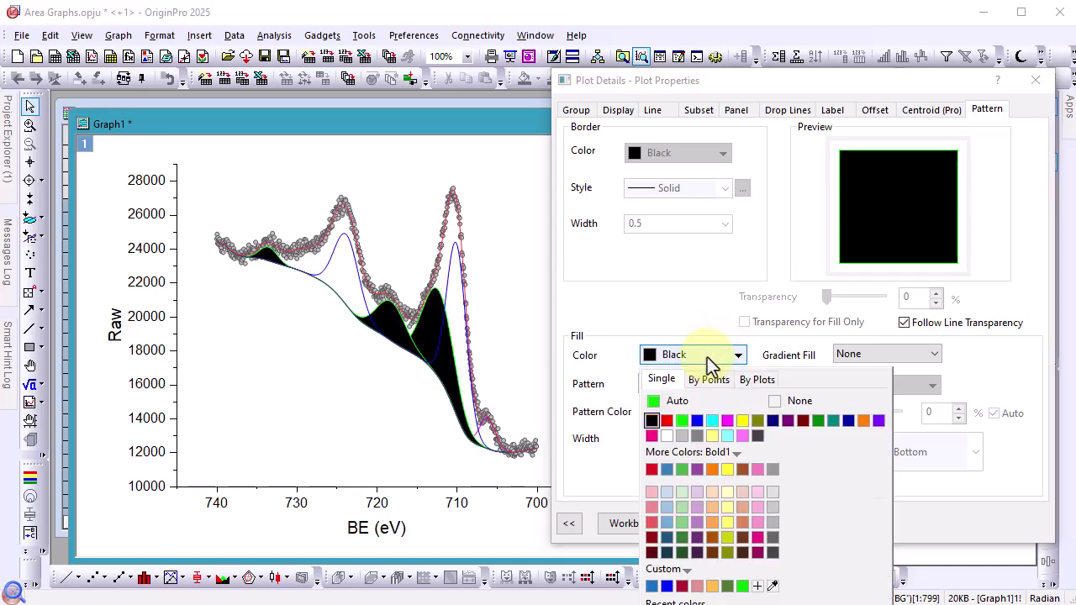
pyautogui.click(663, 401)
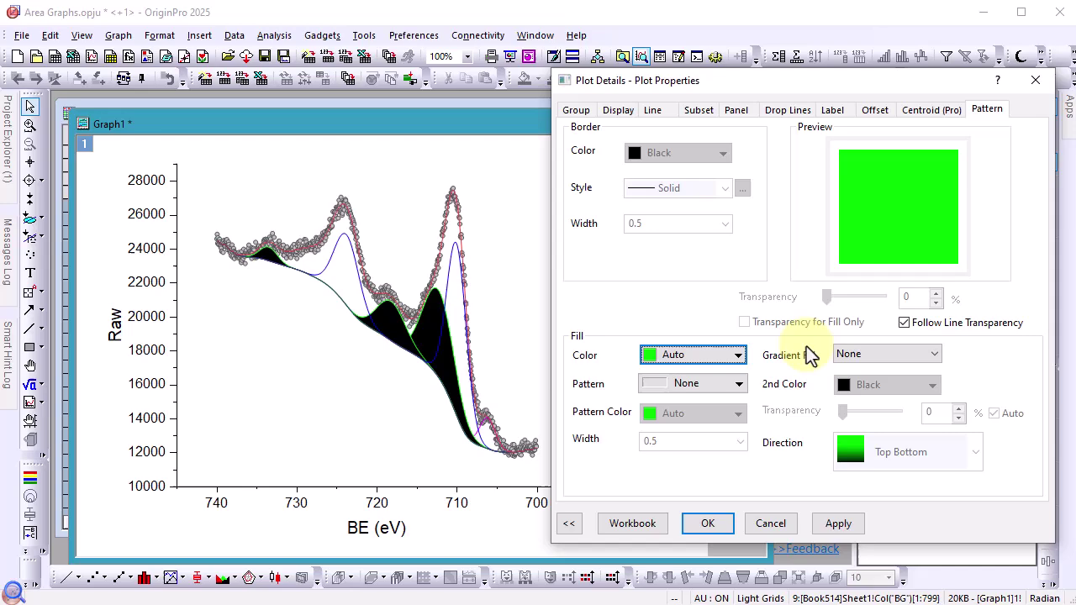
pyautogui.click(904, 323)
pyautogui.moveTo(828, 297); pyautogui.dragTo(858, 299)
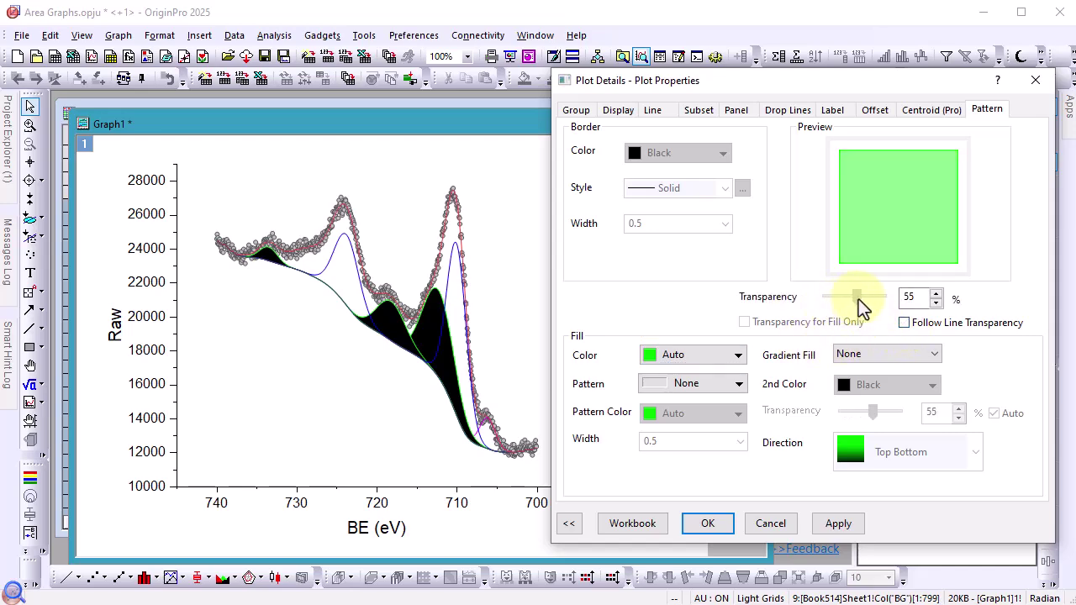
pyautogui.click(890, 356)
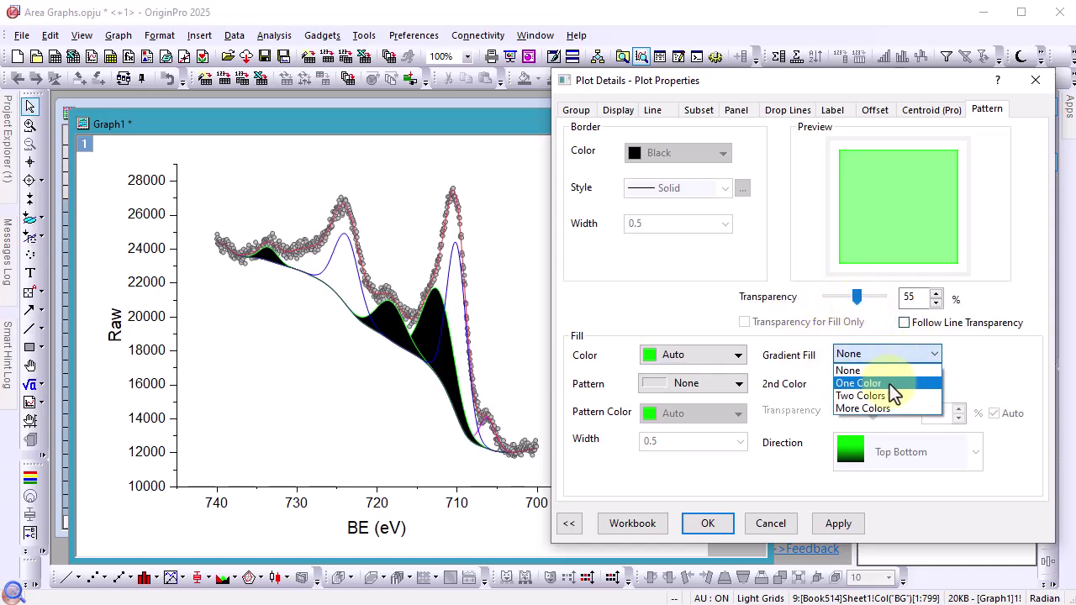
pyautogui.click(890, 384)
pyautogui.moveTo(877, 384); pyautogui.dragTo(896, 386)
pyautogui.click(843, 522)
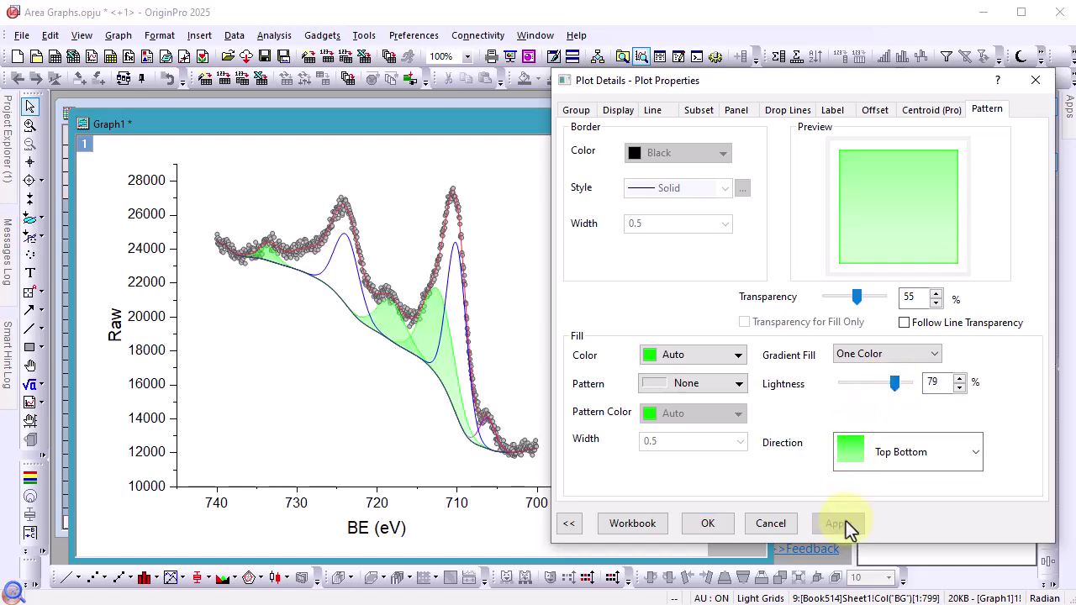
# - Fill the area under the Fe(III) P1 curve down to the BG data plot
pyautogui.click(569, 523)
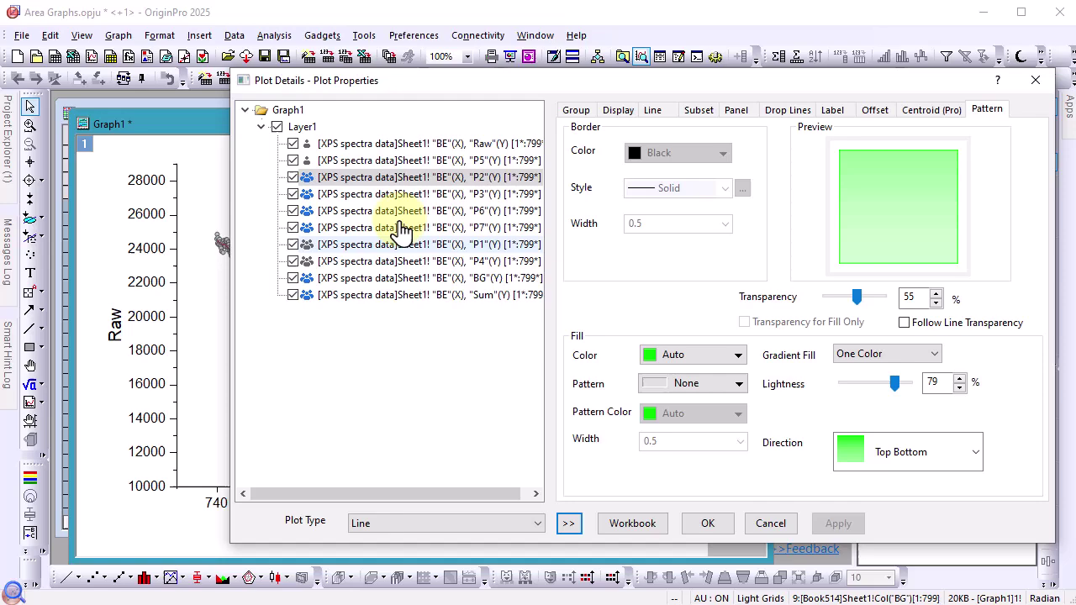
pyautogui.click(409, 196)
pyautogui.click(382, 227)
pyautogui.click(357, 244)
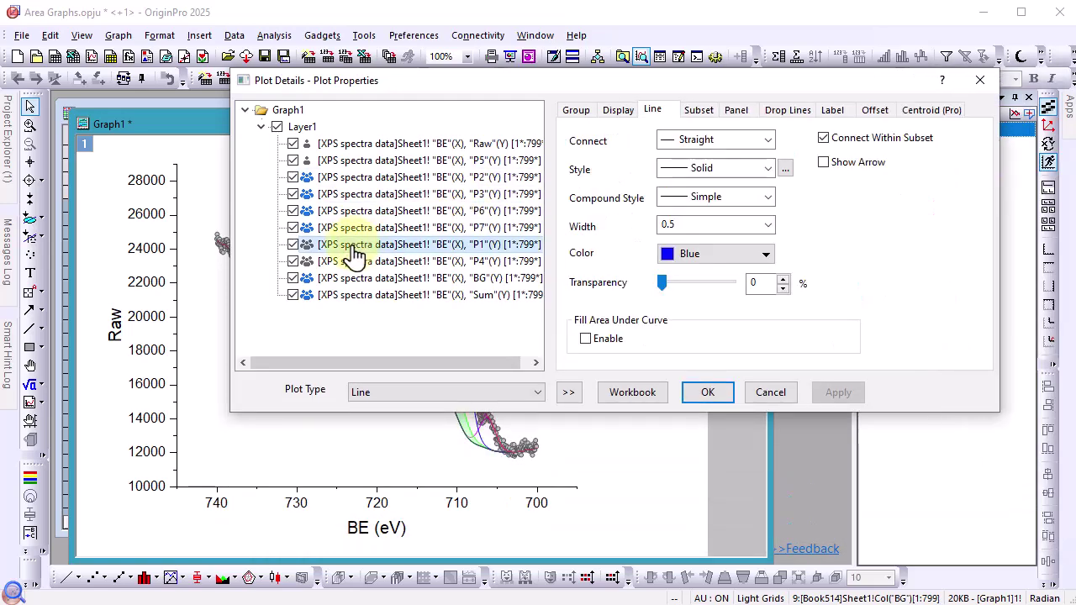
pyautogui.click(586, 338)
pyautogui.click(635, 370)
pyautogui.click(657, 394)
pyautogui.click(668, 402)
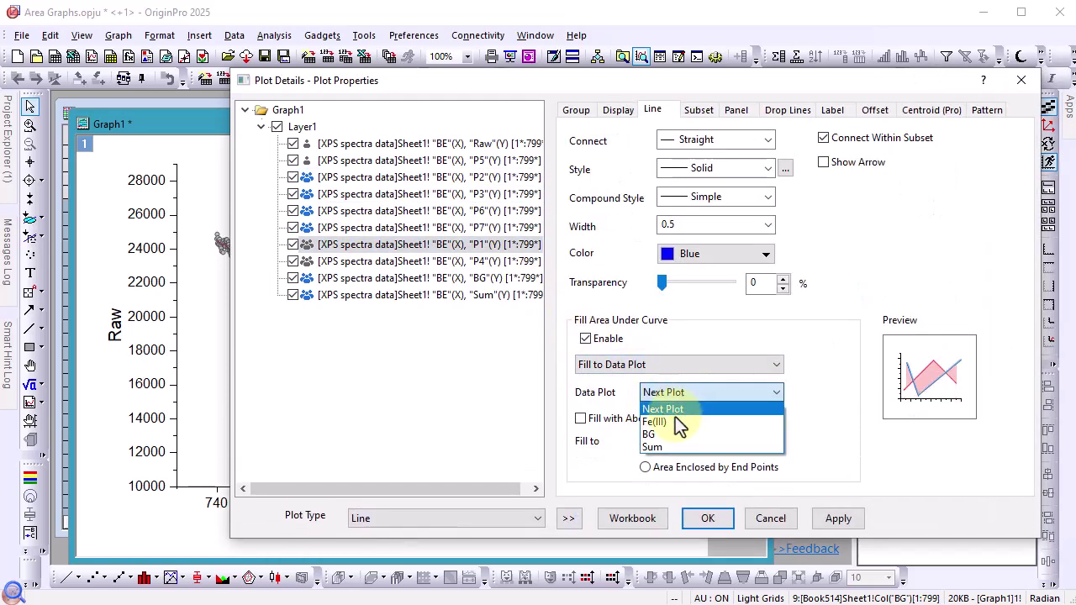
pyautogui.click(675, 435)
# - Give the Fe(III) fill Auto blue colour, 52% transparency and a one-colour gradient at 78% lightness
pyautogui.click(998, 110)
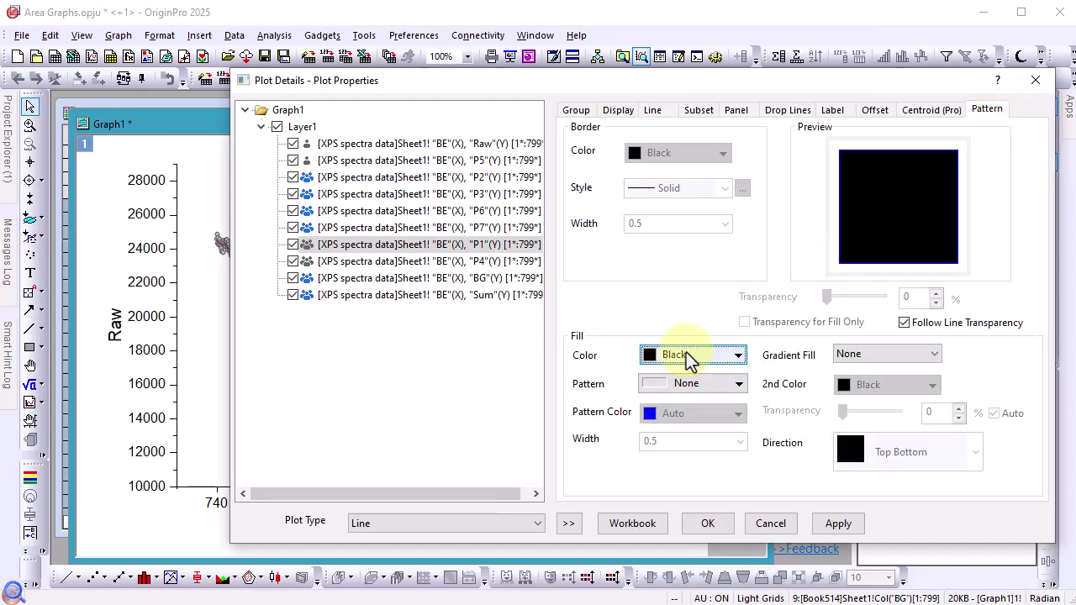
pyautogui.click(686, 354)
pyautogui.click(677, 401)
pyautogui.click(903, 323)
pyautogui.moveTo(832, 298); pyautogui.dragTo(855, 299)
pyautogui.click(878, 354)
pyautogui.click(872, 378)
pyautogui.moveTo(876, 384); pyautogui.dragTo(894, 385)
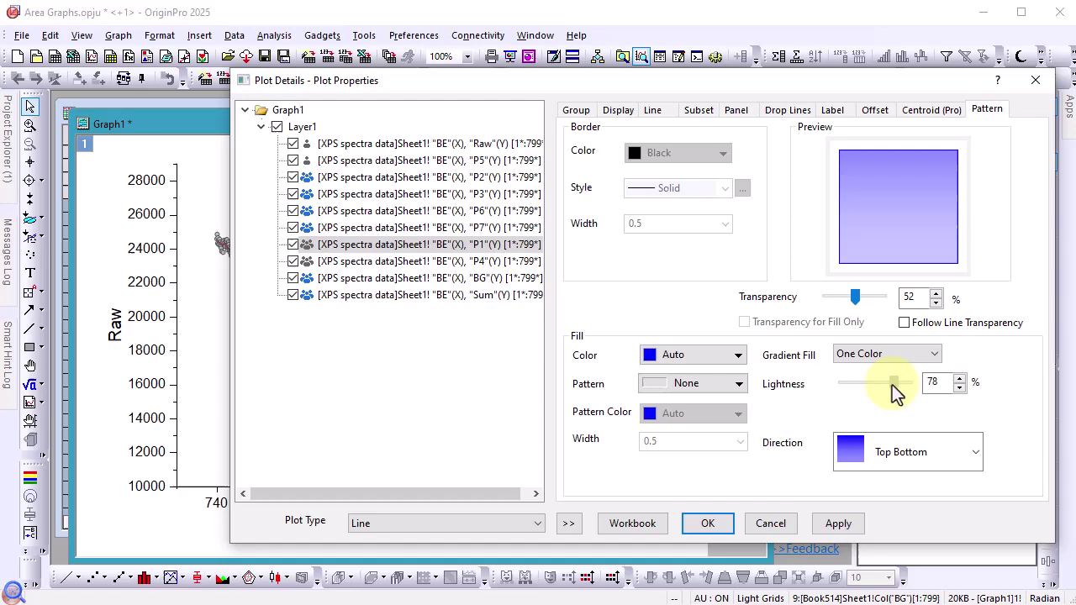
# - Fill the area under the Fe0 P5 curve down to the BG data plot
pyautogui.click(496, 160)
pyautogui.click(606, 338)
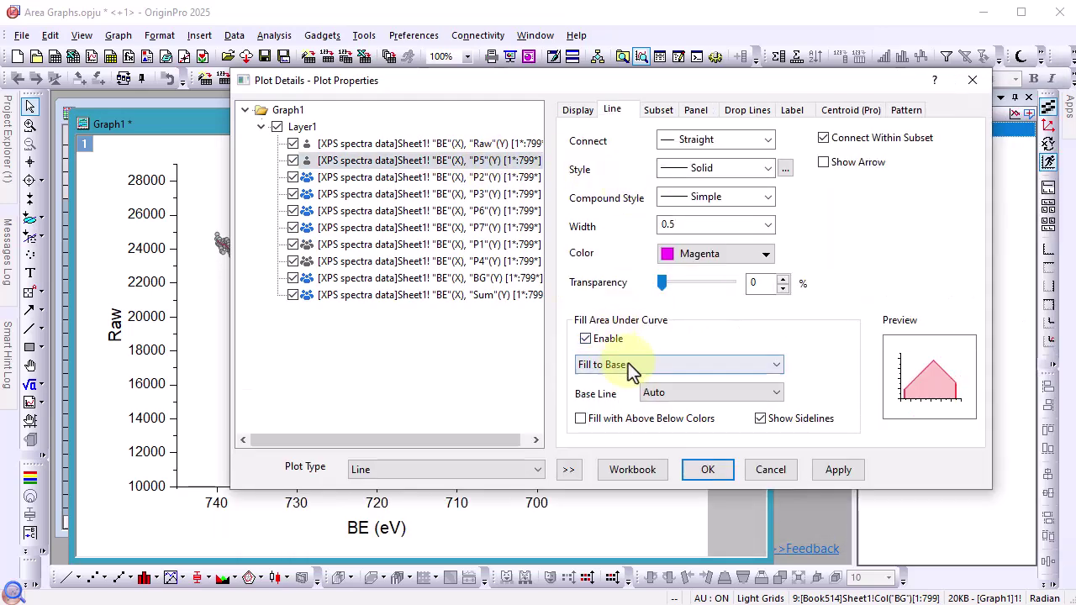
pyautogui.click(628, 364)
pyautogui.click(611, 406)
pyautogui.click(697, 392)
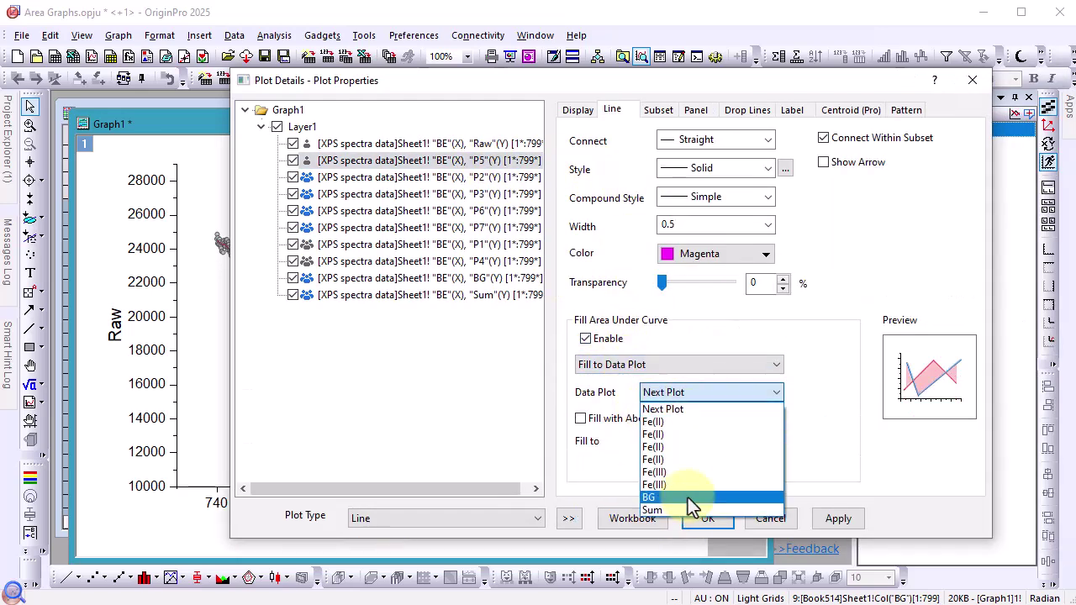
pyautogui.click(697, 502)
# - Make the Fe0 fill Auto magenta at 53% transparency and confirm with OK
pyautogui.click(906, 110)
pyautogui.click(693, 355)
pyautogui.click(706, 398)
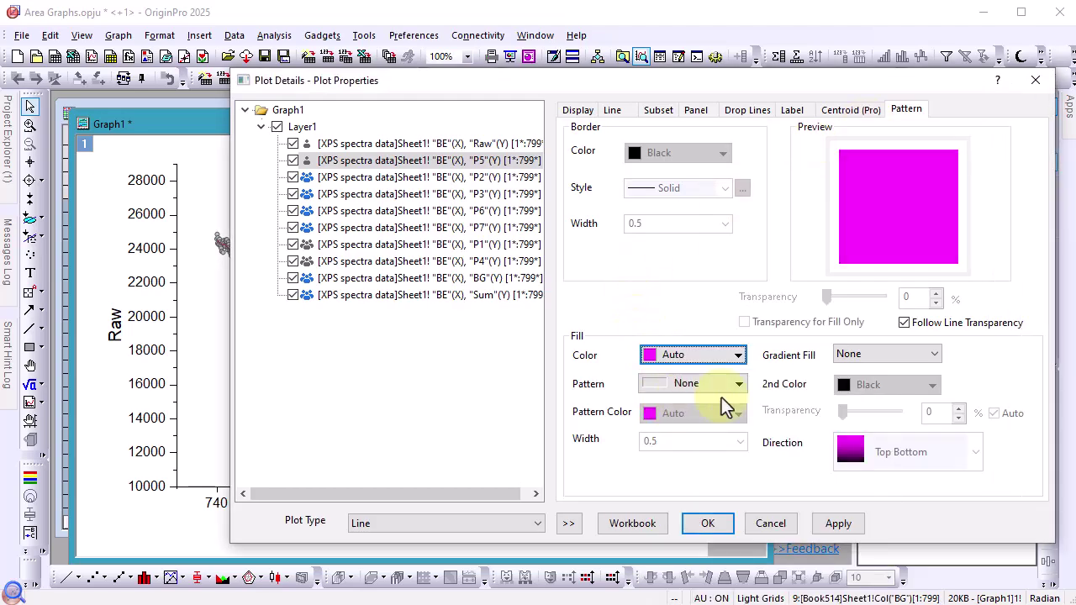
pyautogui.click(903, 323)
pyautogui.moveTo(826, 296); pyautogui.dragTo(857, 296)
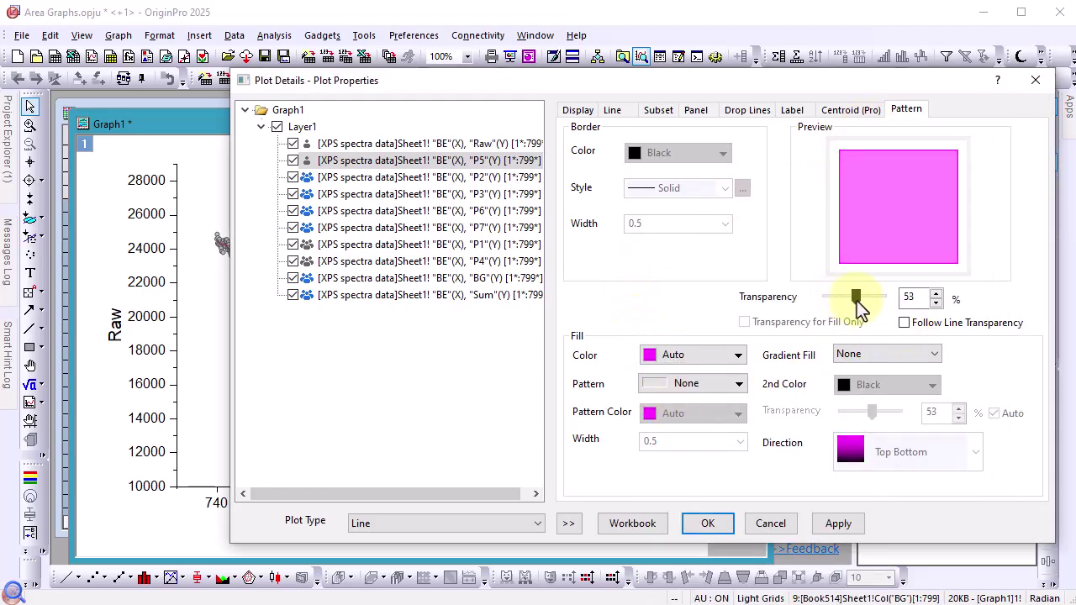
pyautogui.click(708, 523)
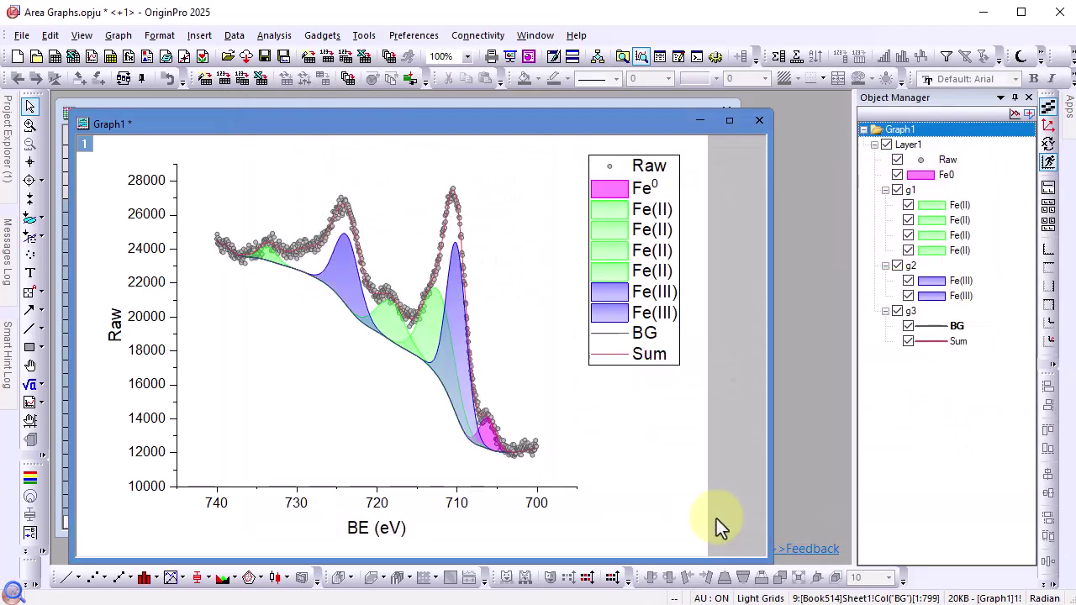
# - Delete the duplicate Fe(II) and Fe(III) entries and the empty line from the legend text
pyautogui.doubleClick(674, 292)
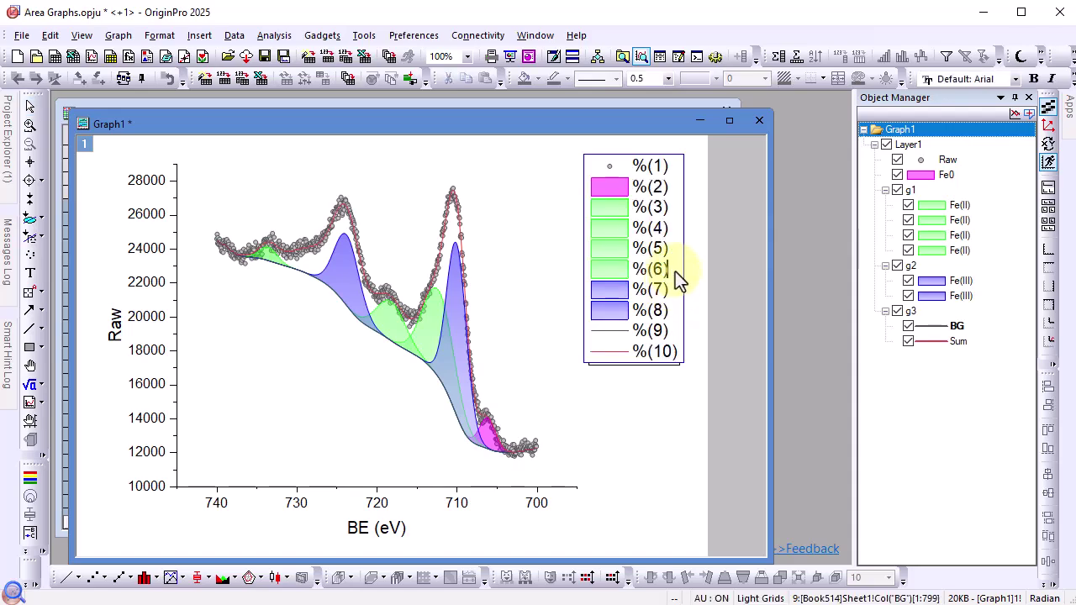
pyautogui.hotkey('shift', 'Up')
pyautogui.hotkey('shift', 'Up')
pyautogui.hotkey('shift', 'Up')
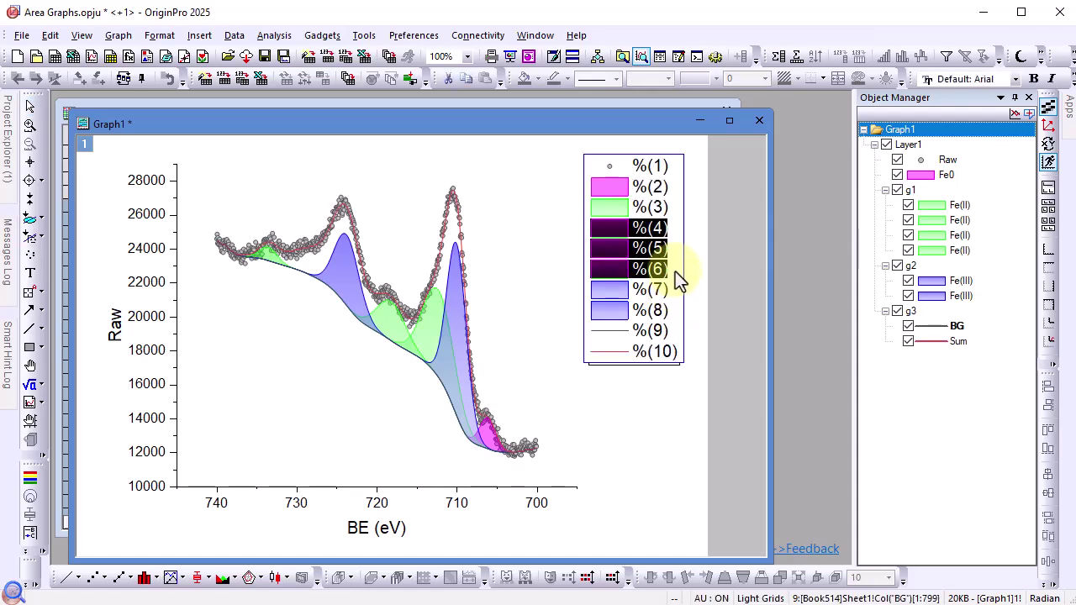
pyautogui.press('Delete')
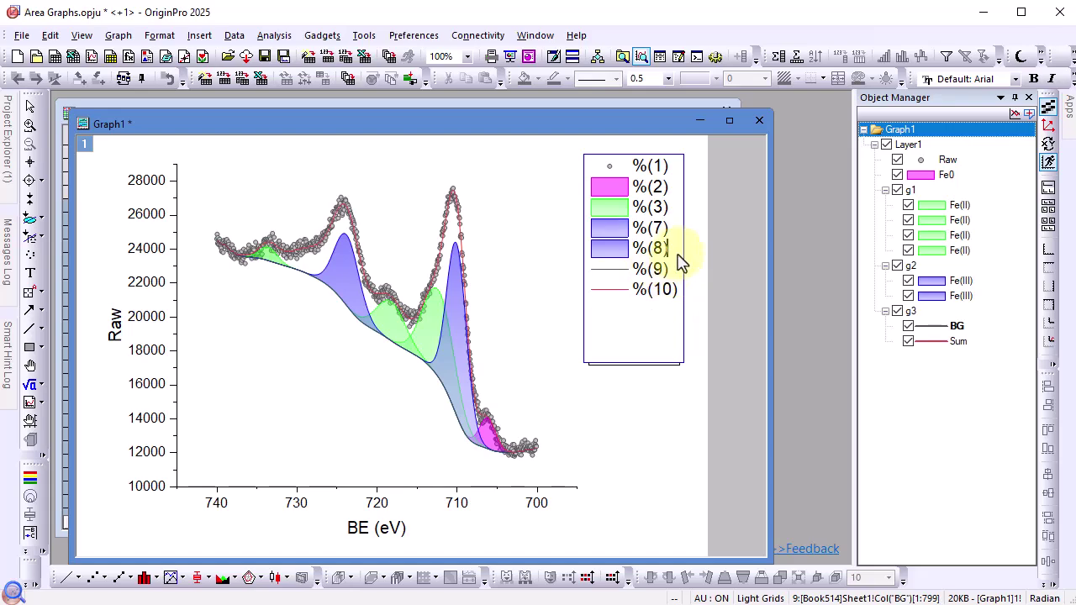
pyautogui.hotkey('shift', 'Left')
pyautogui.hotkey('shift', 'Left')
pyautogui.hotkey('shift', 'Left')
pyautogui.hotkey('shift', 'Left')
pyautogui.hotkey('shift', 'Left')
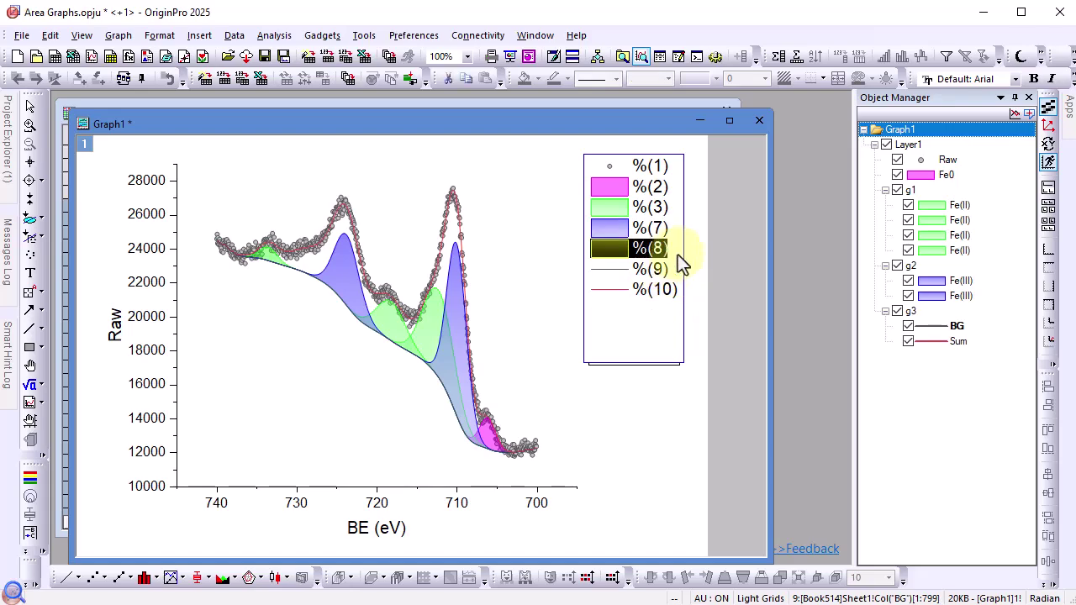
pyautogui.press('Delete')
pyautogui.press('BackSpace')
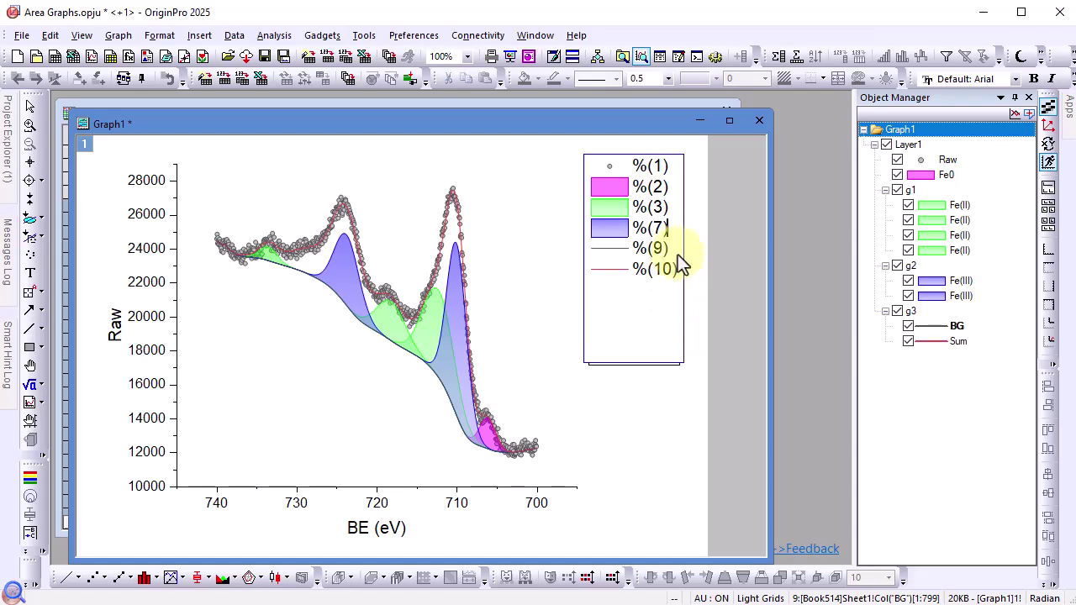
pyautogui.click(697, 305)
# - Rearrange the legend into two columns by dragging its handle
pyautogui.click(675, 256)
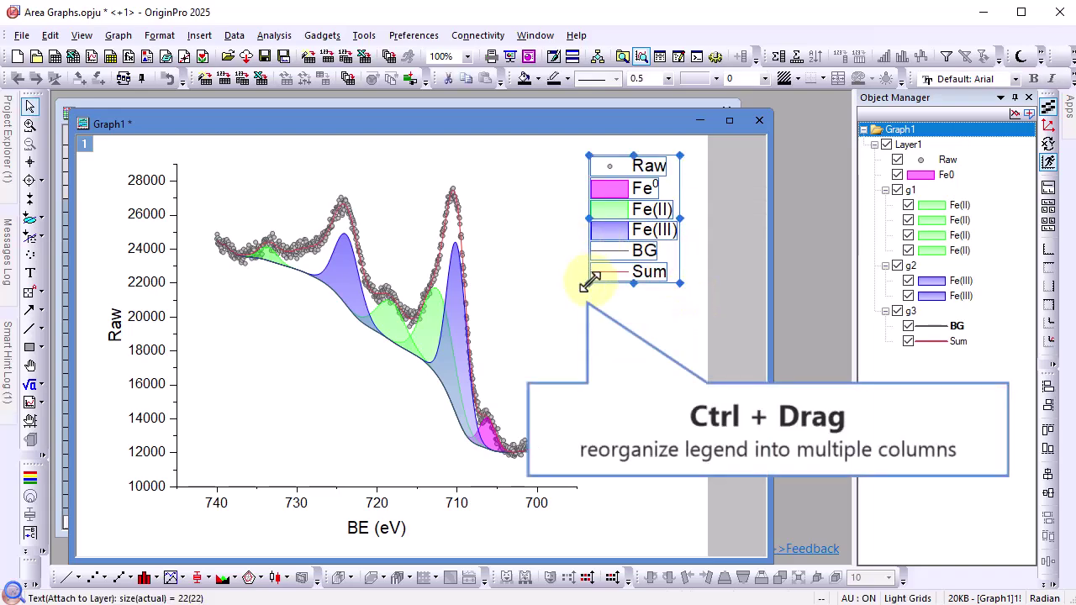
pyautogui.moveTo(588, 282); pyautogui.dragTo(487, 220)
pyautogui.click(661, 264)
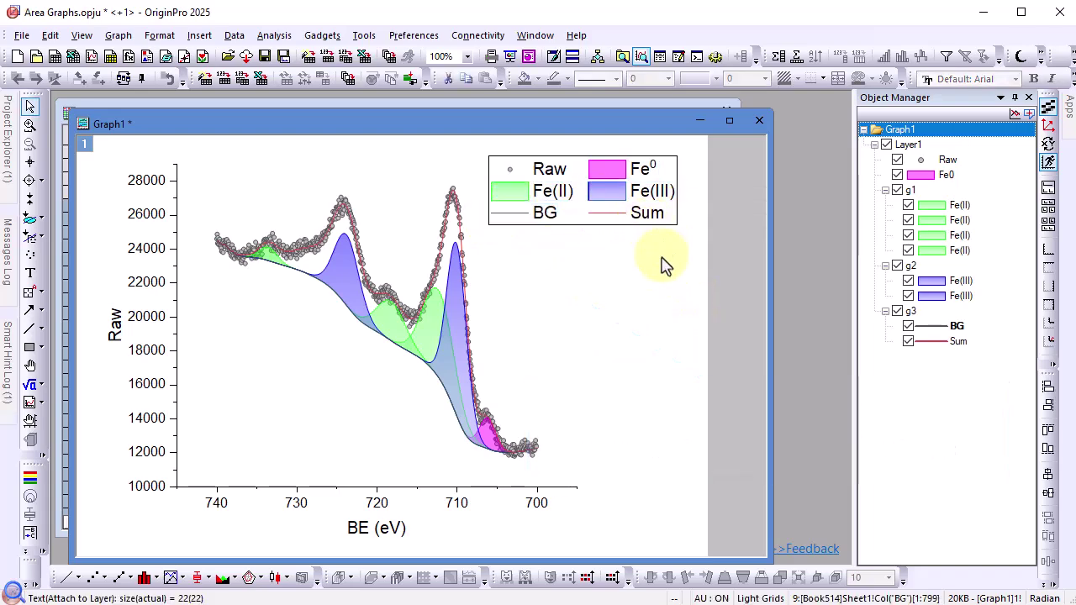